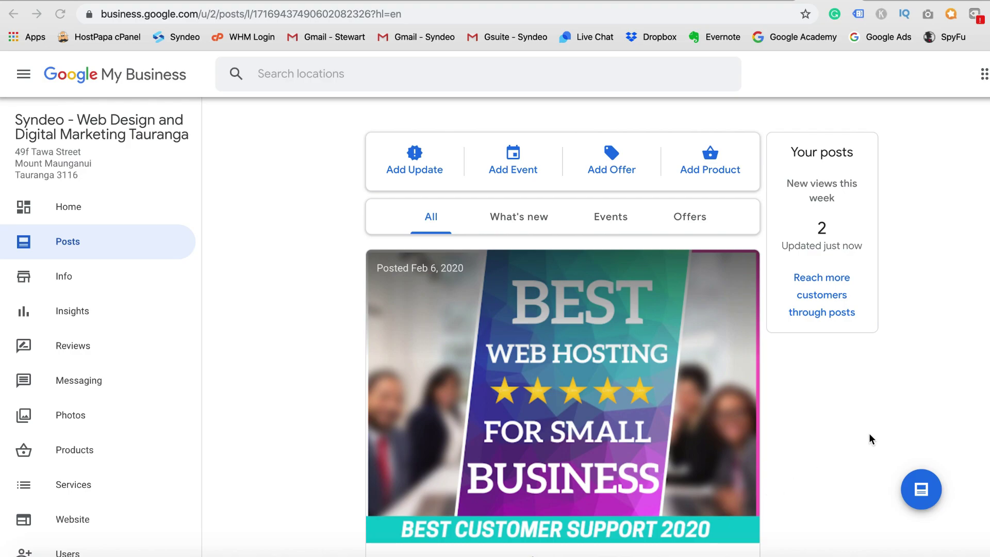
Step: Scroll through the Syndeo and The House Inspector post feeds and the 'cucumber tauranga' results
scroll(871, 439, down, 5)
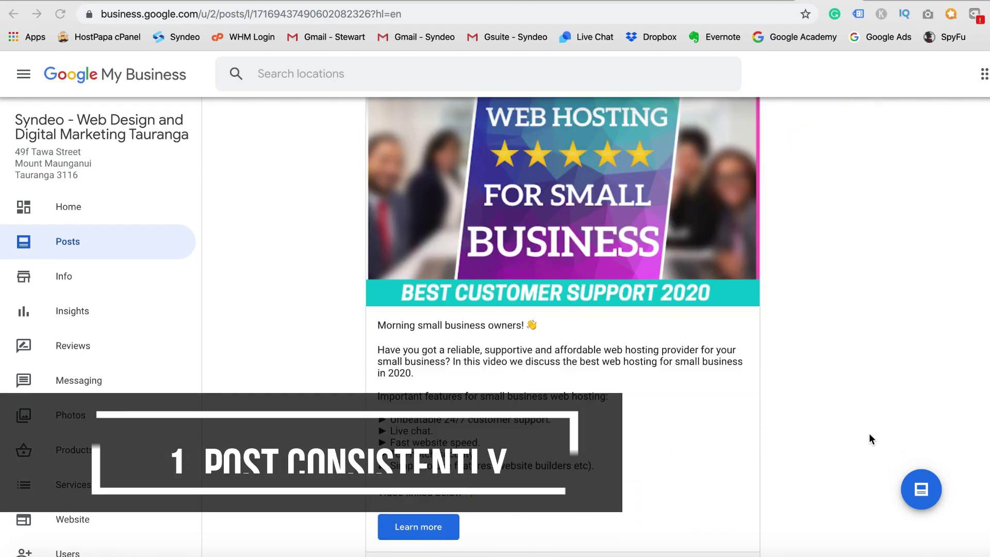
scroll(869, 436, down, 15)
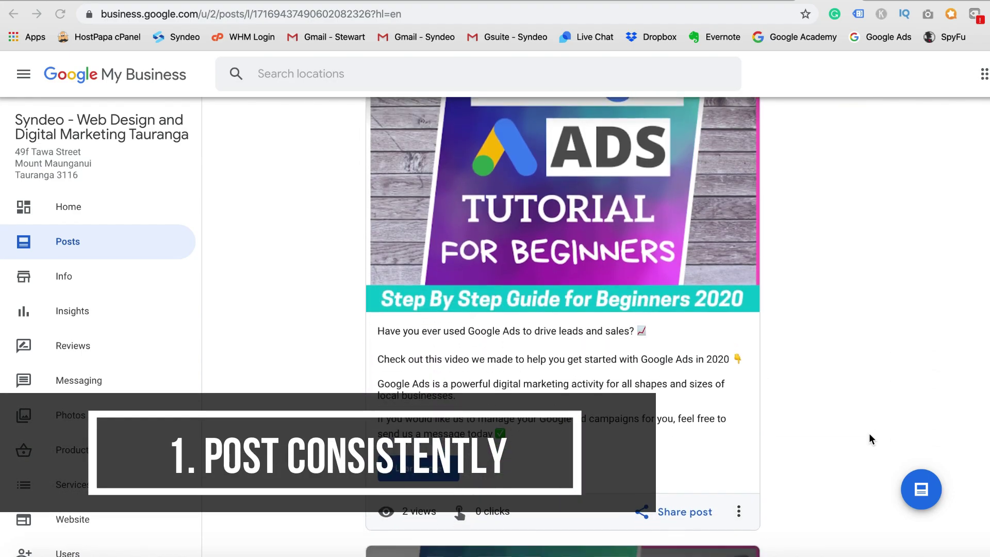
scroll(871, 439, down, 9)
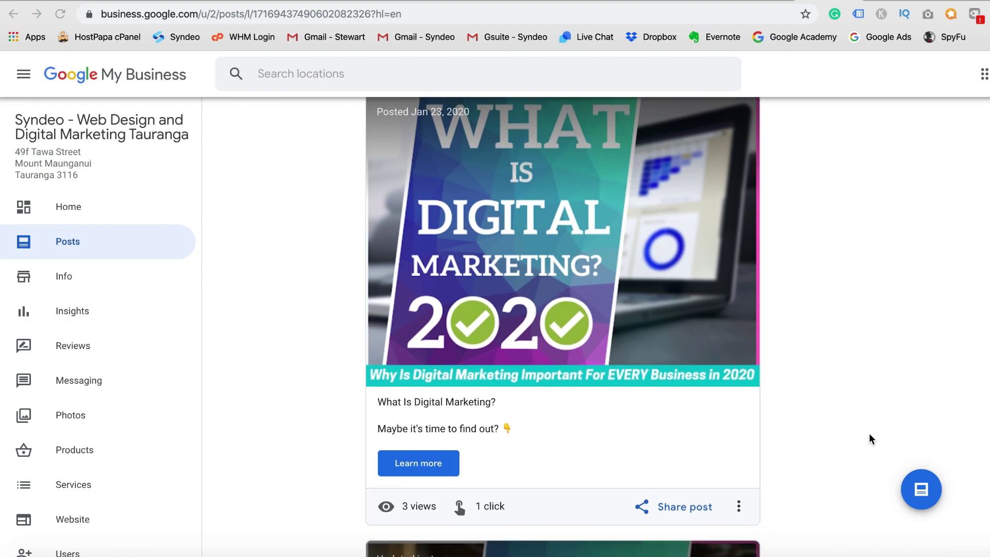
scroll(871, 439, down, 7)
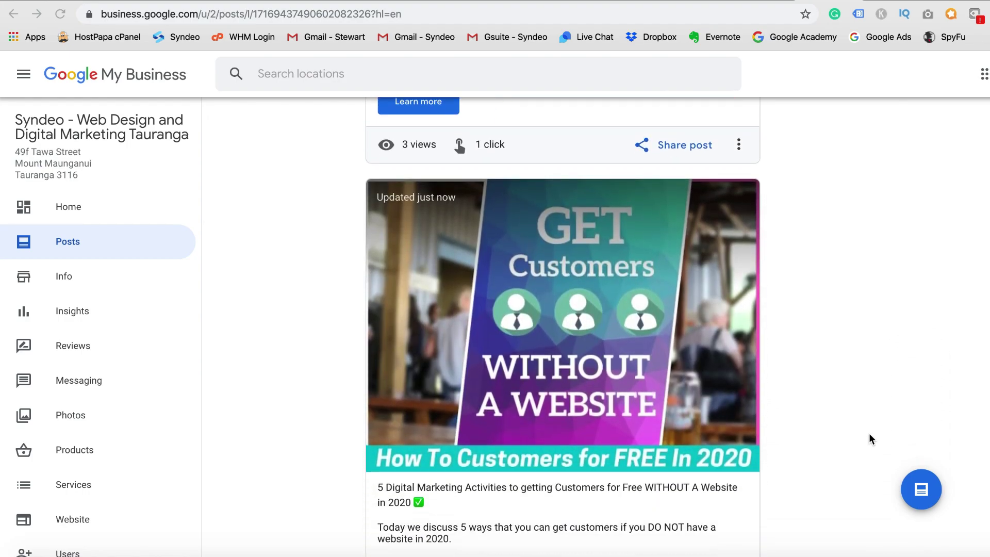
scroll(870, 438, down, 6)
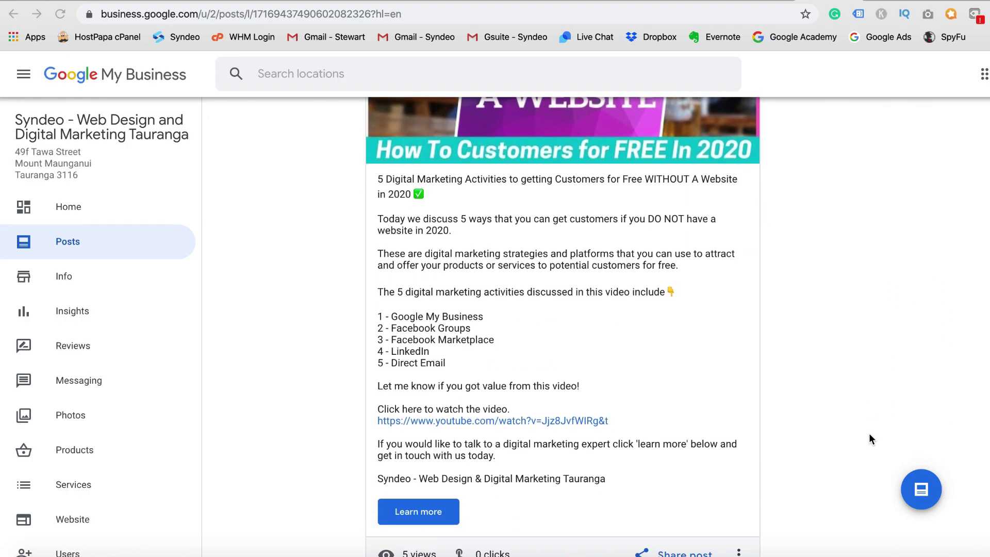
scroll(869, 439, down, 3)
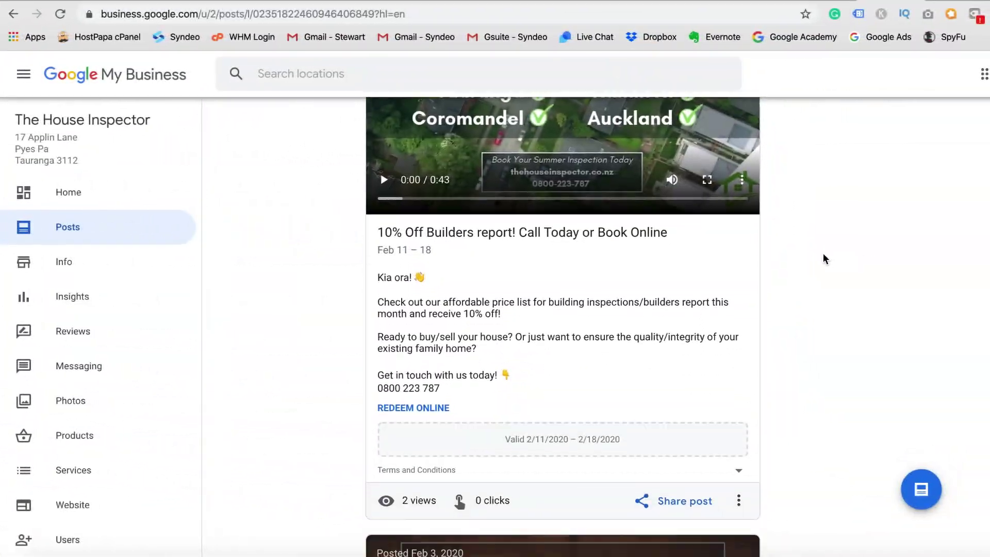
scroll(824, 258, down, 10)
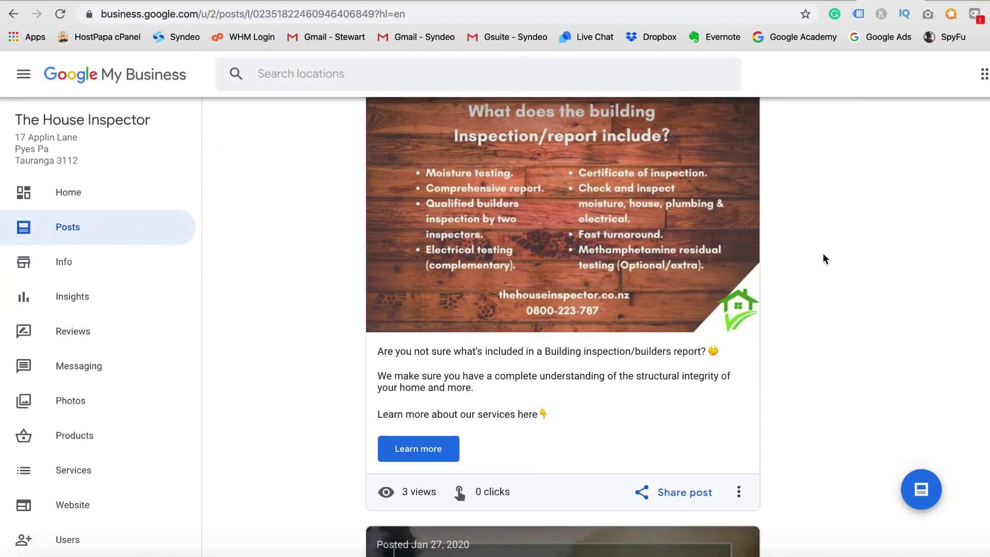
scroll(823, 258, down, 8)
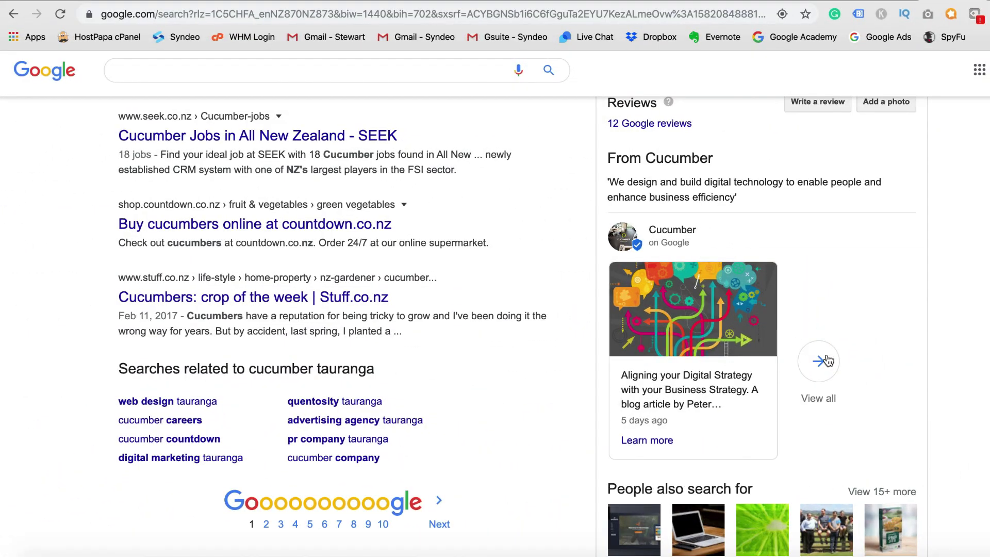
Step: Open the full list of Cucumber's Google posts from the knowledge panel and scroll through it
click(823, 361)
scroll(775, 360, down, 1)
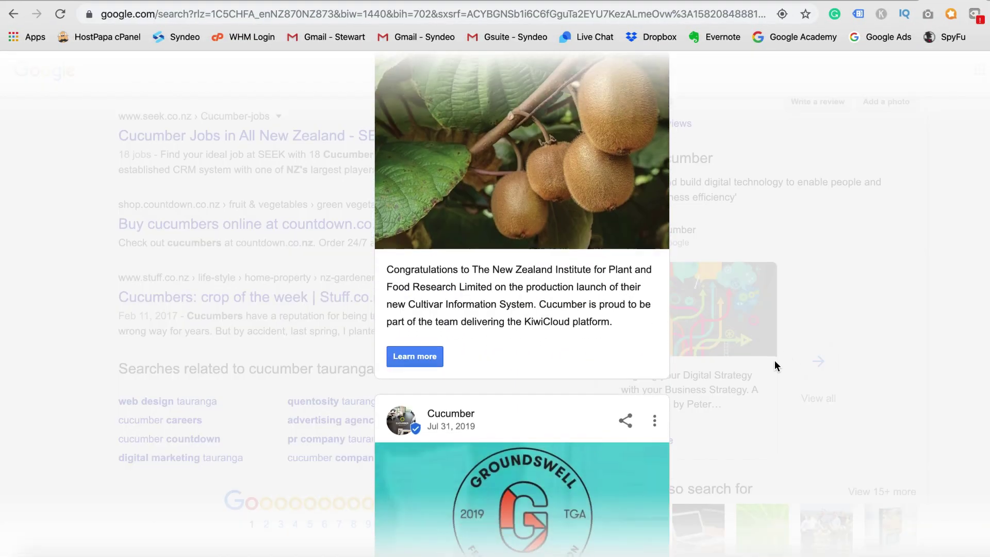
scroll(775, 360, down, 6)
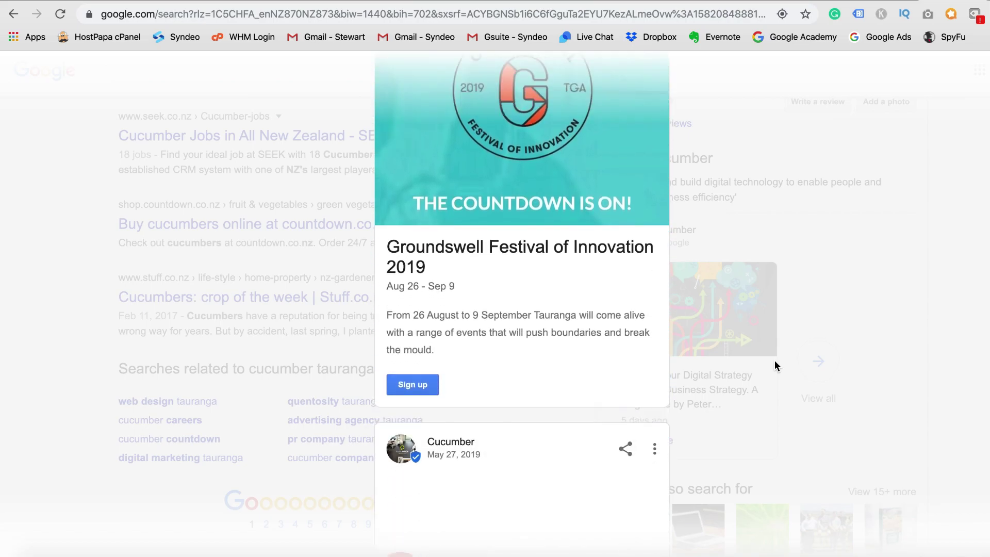
scroll(774, 360, down, 7)
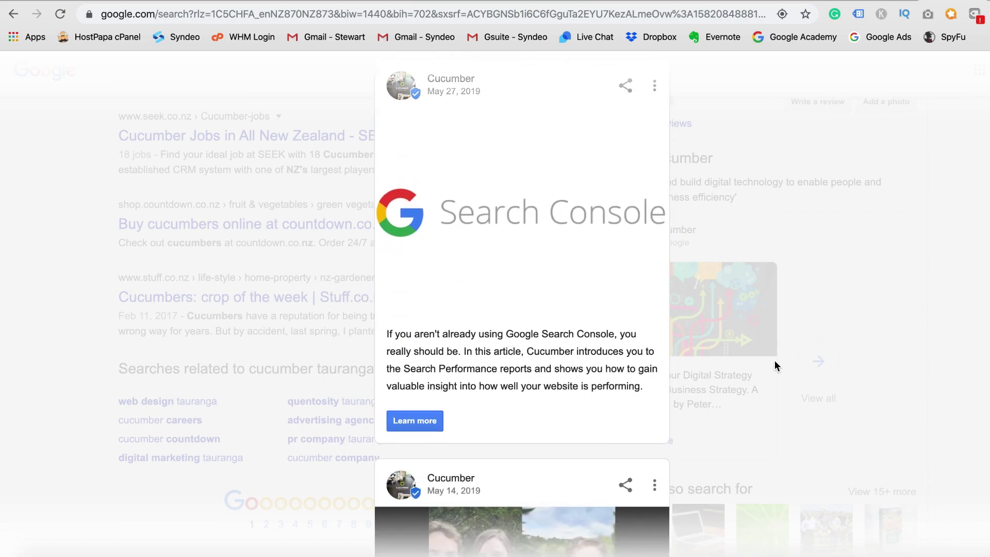
scroll(775, 360, down, 9)
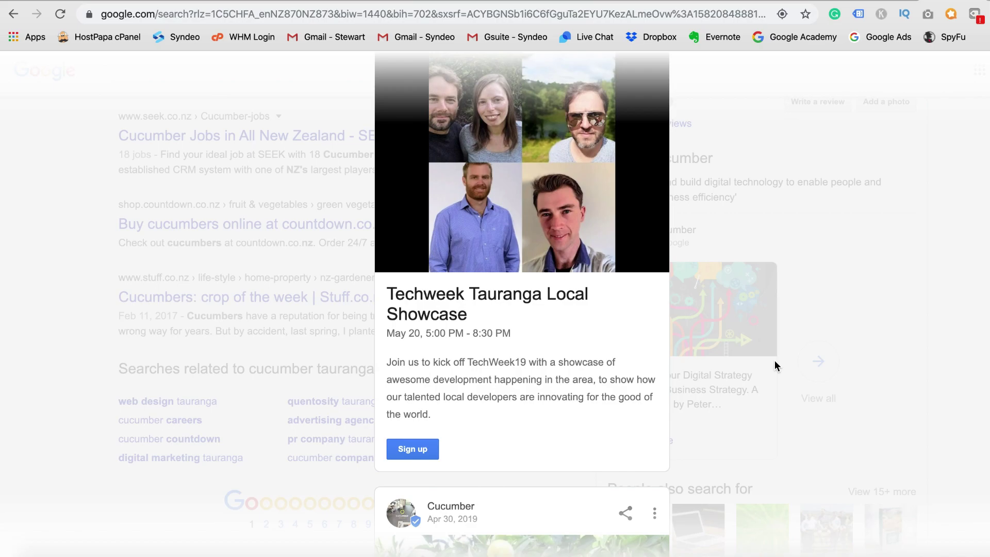
scroll(775, 360, down, 10)
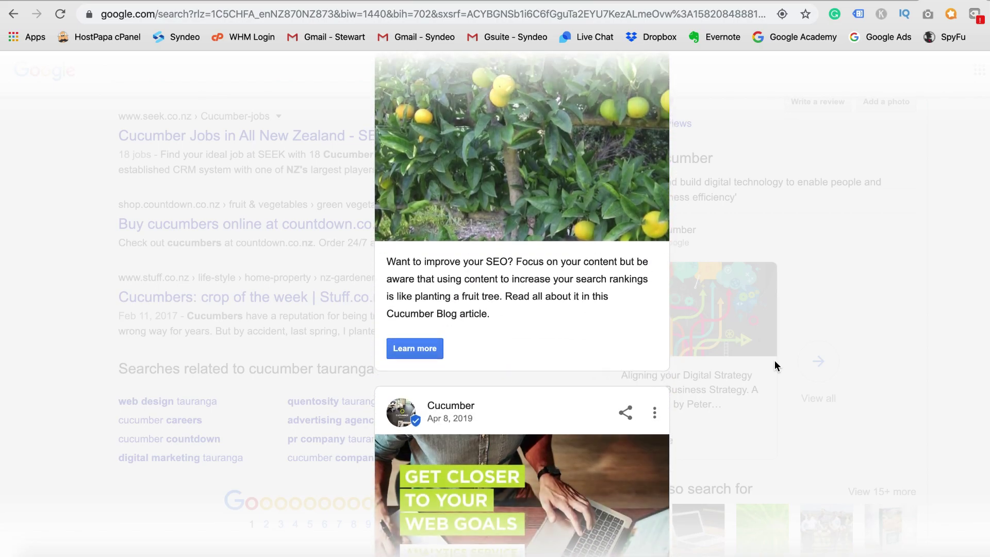
scroll(774, 360, down, 7)
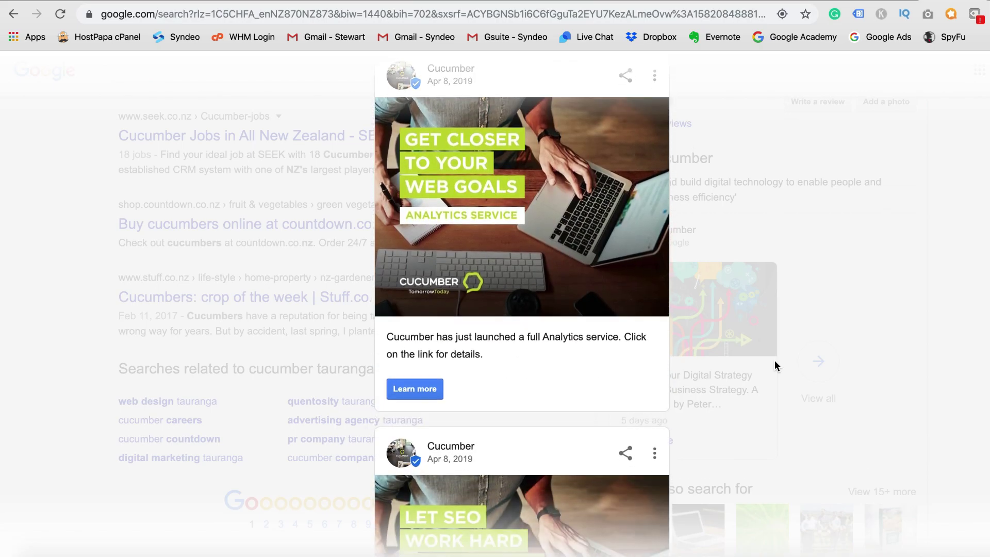
scroll(775, 360, down, 4)
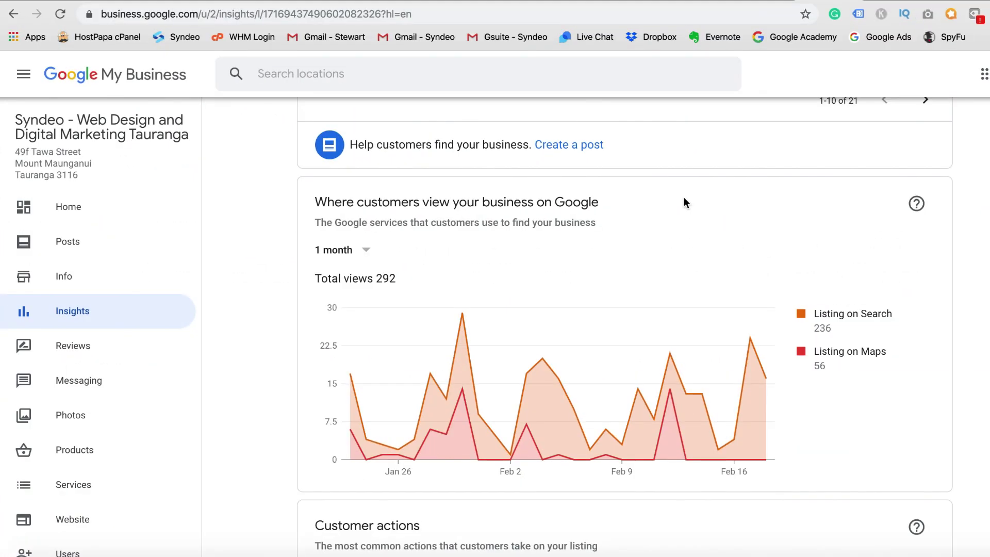
Step: Read the daily Search and Maps view counts on the 'Where customers view your business' chart
mouse_move(603, 389)
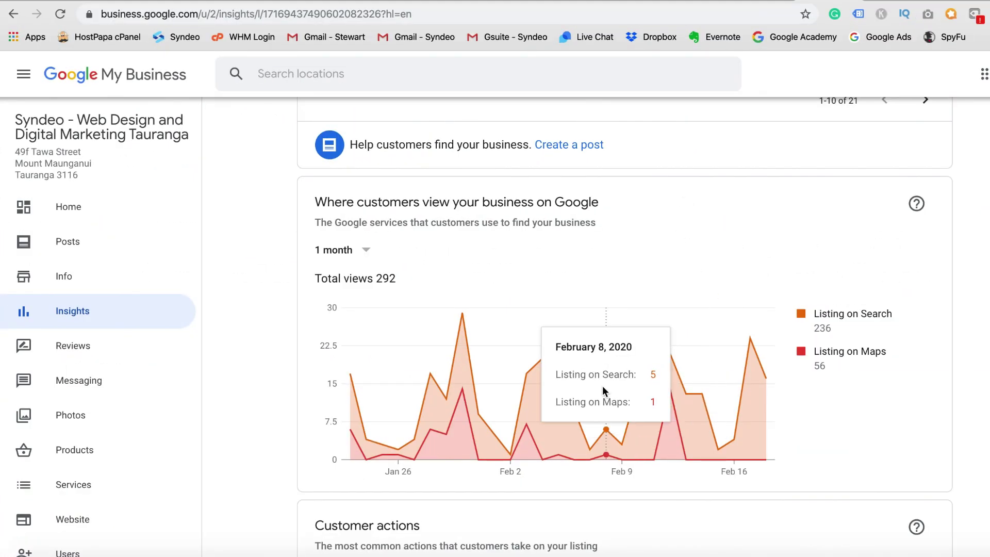
mouse_move(527, 395)
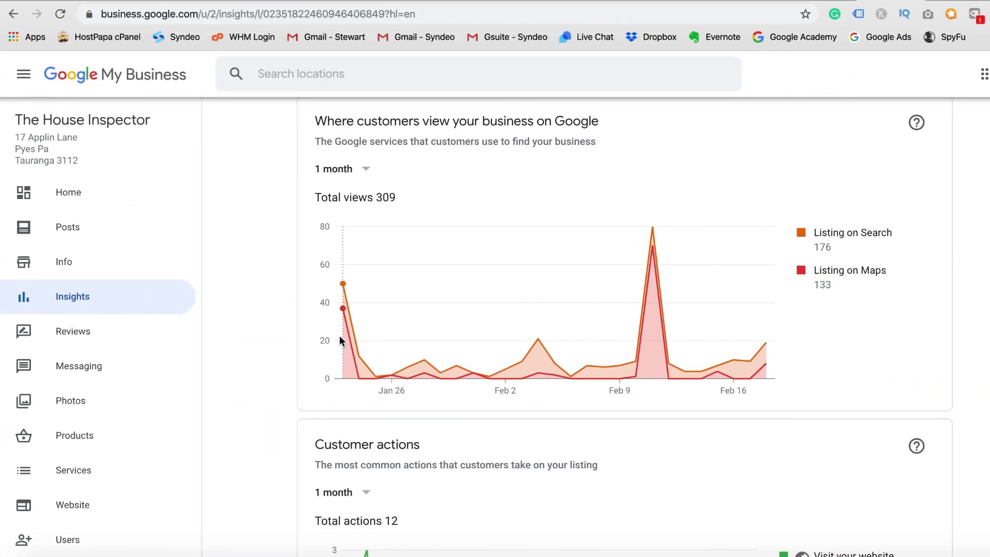
mouse_move(390, 343)
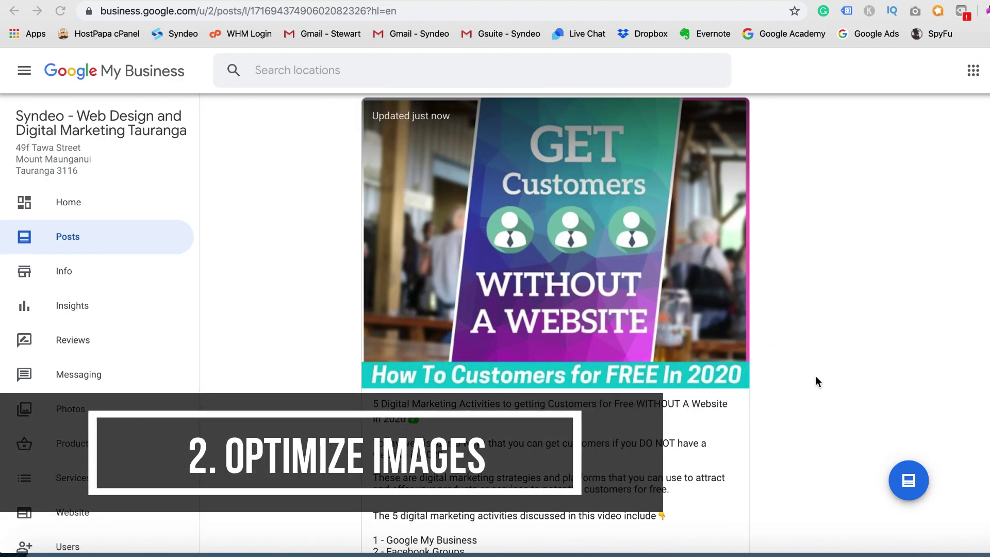
Step: Start a new What's New post for the Syndeo listing
click(909, 482)
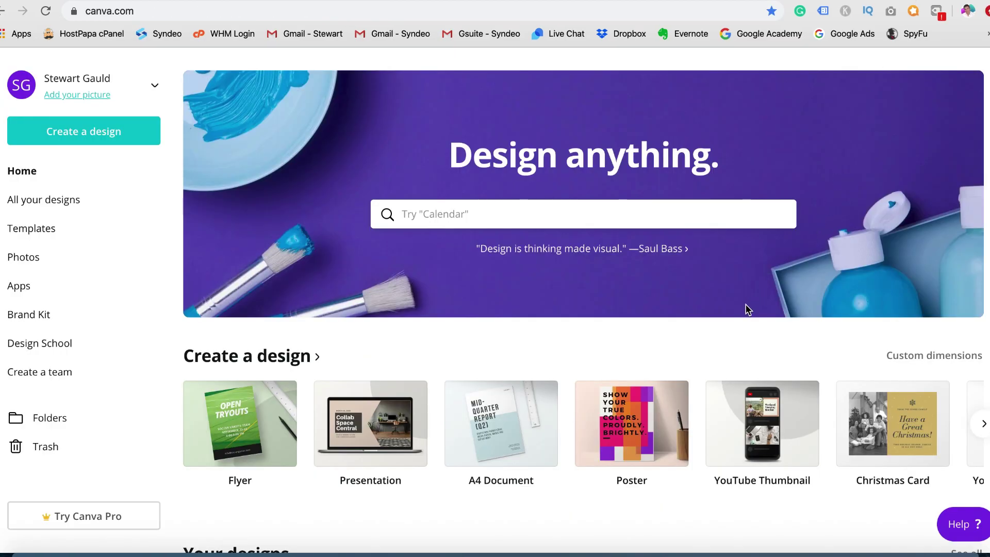
Step: Create a blank 1200 × 900 px design and browse the side panels to the uploaded images
click(934, 357)
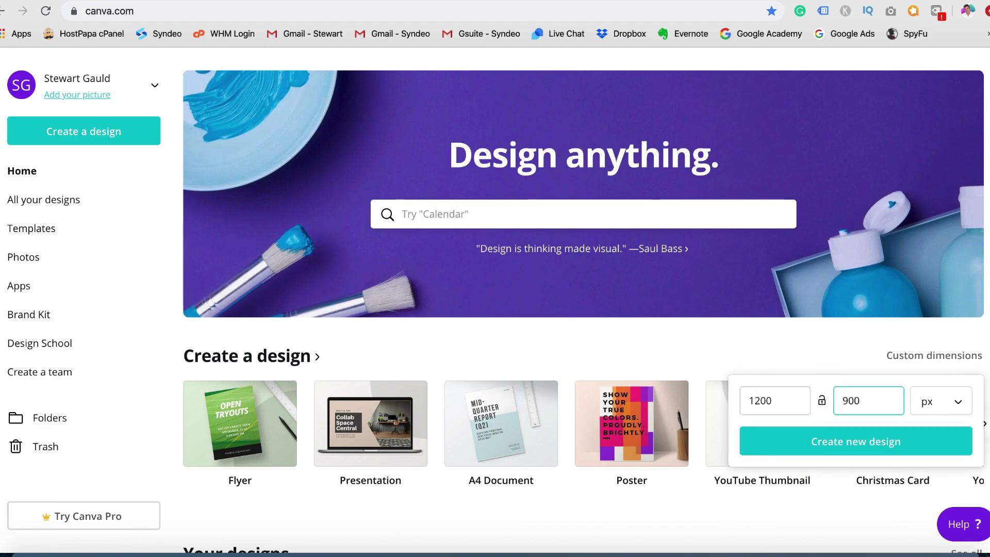
click(872, 445)
click(10, 160)
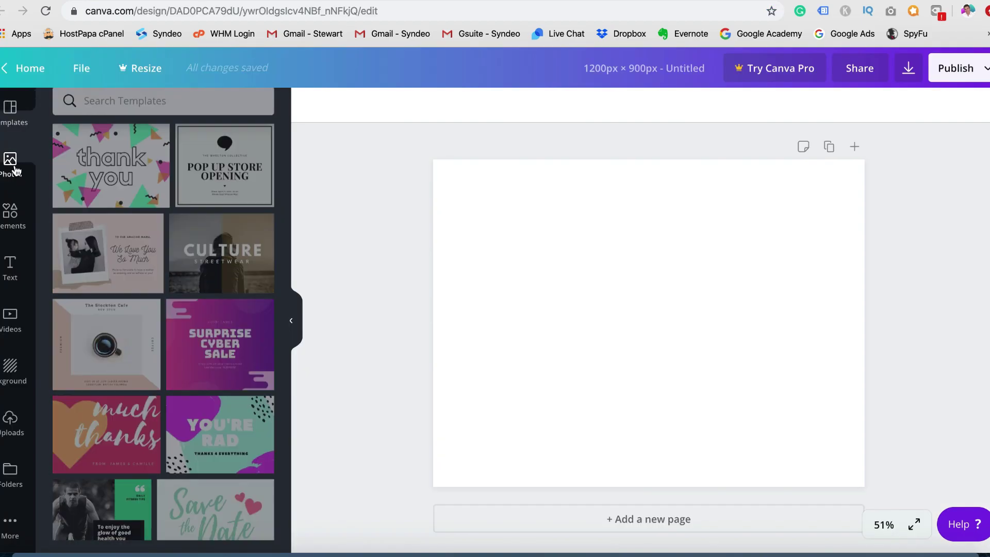
click(11, 214)
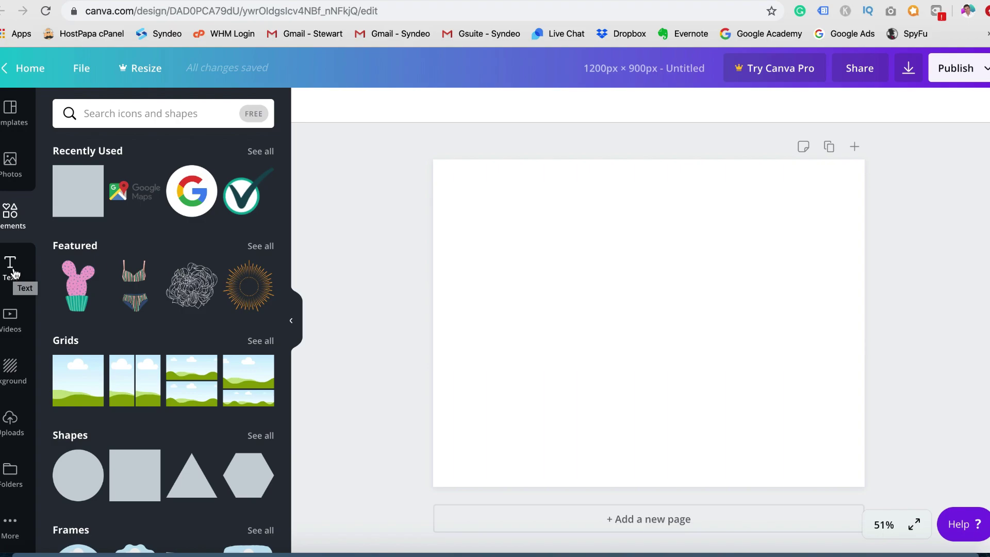
click(14, 273)
click(14, 322)
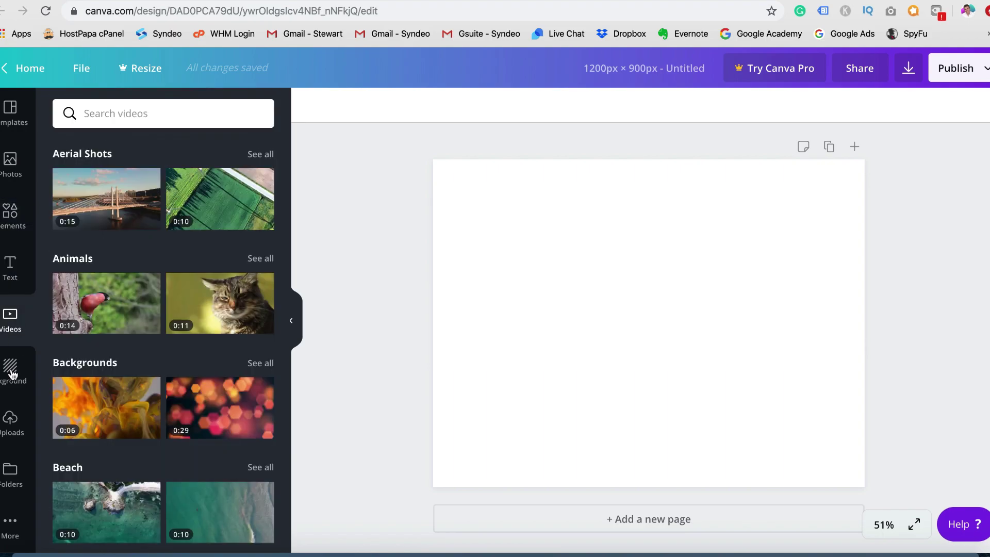
click(11, 421)
scroll(170, 372, down, 5)
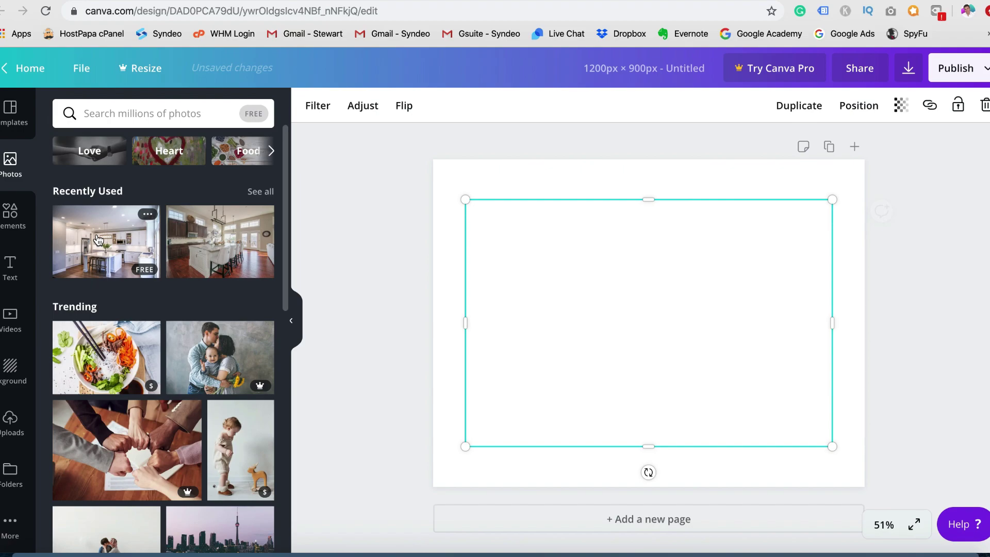
Step: Place the recently used kitchen photo and stretch it to cover the whole page
click(98, 240)
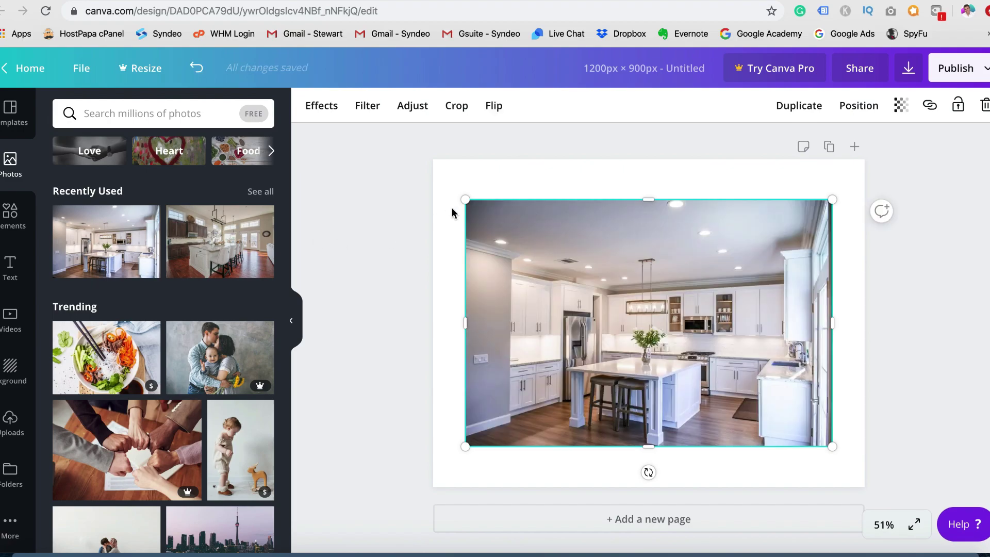
drag(439, 169, 402, 148)
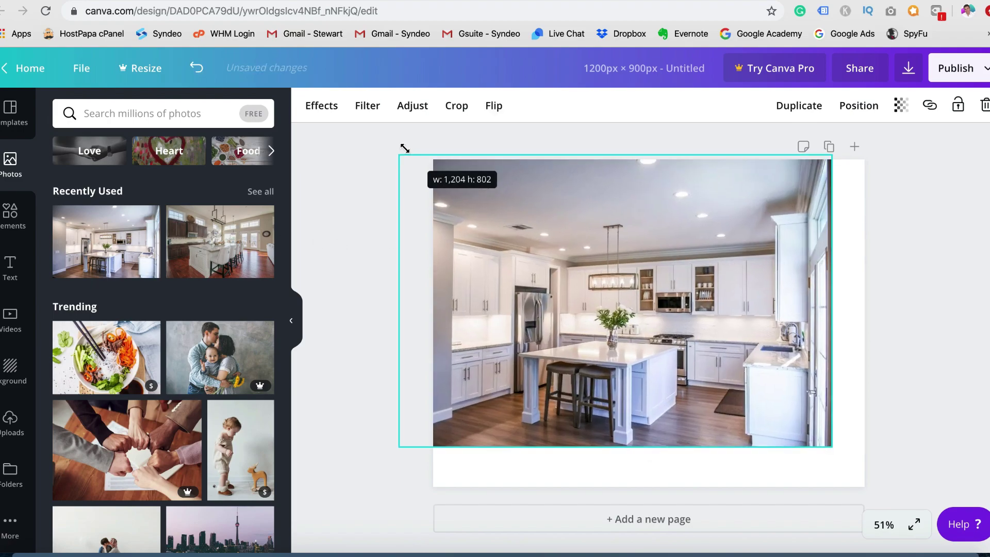
drag(831, 446, 906, 486)
click(10, 266)
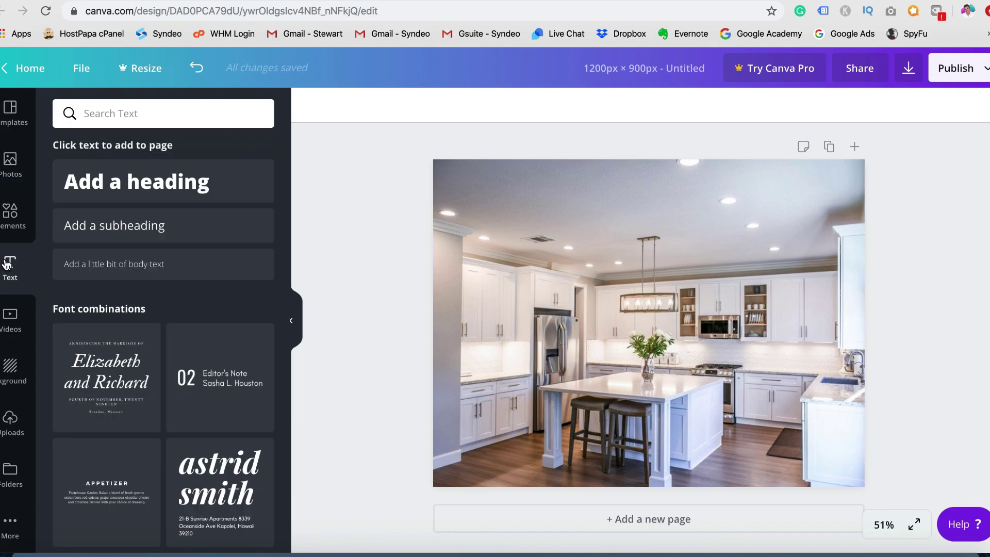
Step: Add a white heading 'You perfect home..', widen it to one line, and move it to the photo's top
click(104, 200)
click(490, 106)
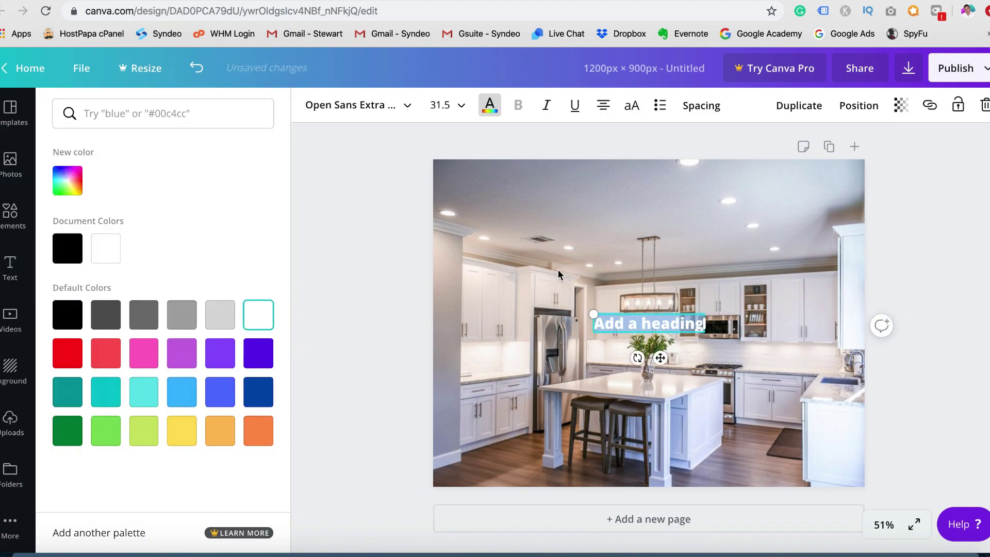
drag(593, 314, 471, 294)
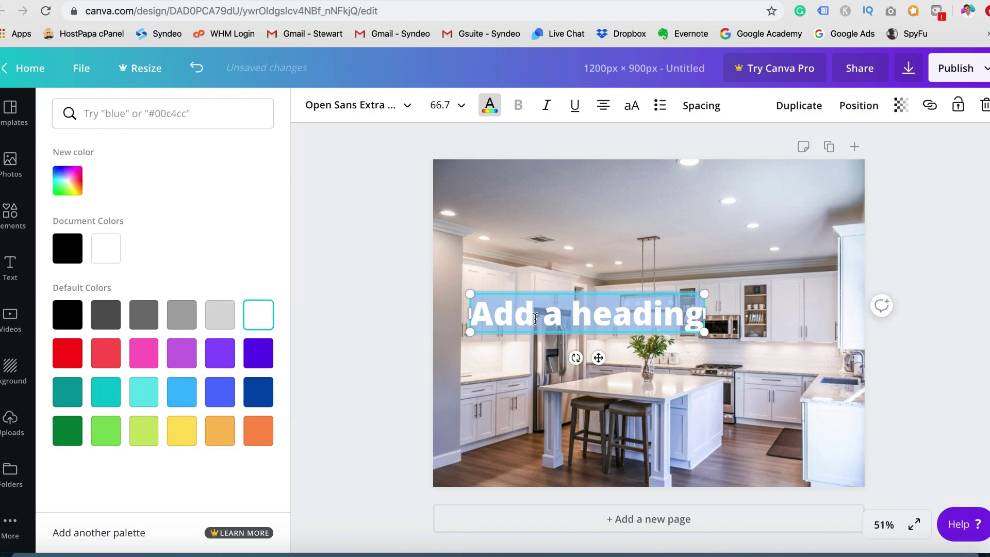
text(You perfect home..)
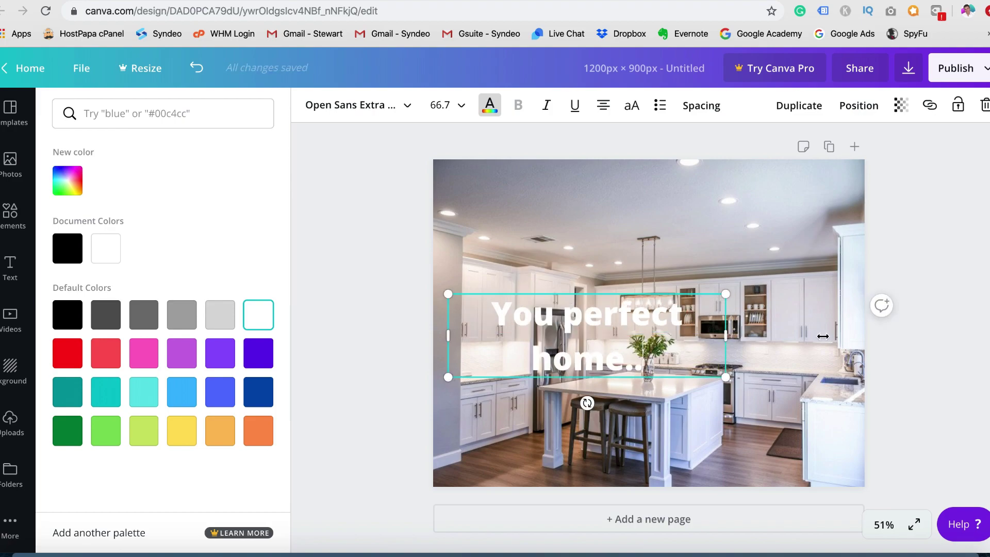
drag(823, 336, 820, 335)
drag(755, 333, 746, 196)
click(747, 273)
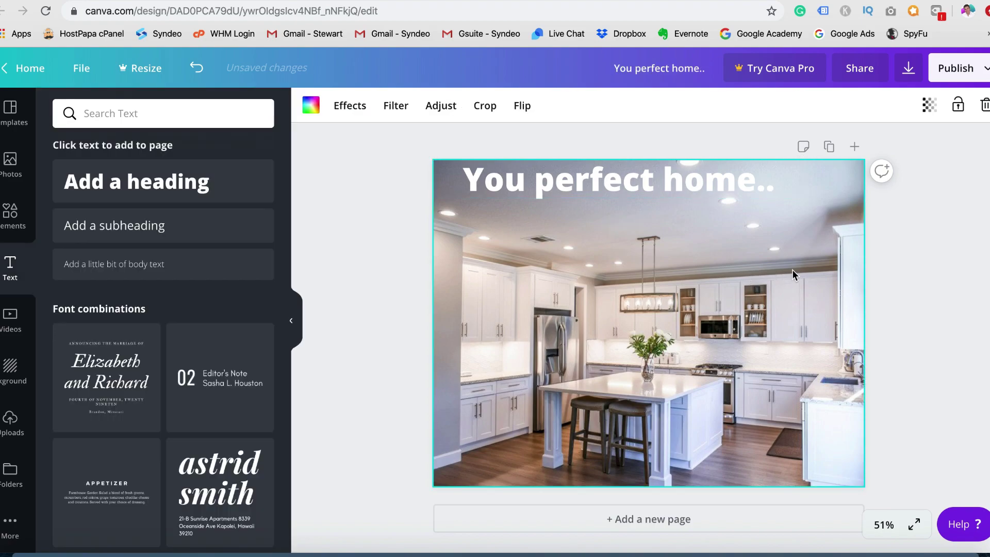
Step: Download the design as a PNG and dismiss the Upgrade to Canva Pro popup
click(909, 73)
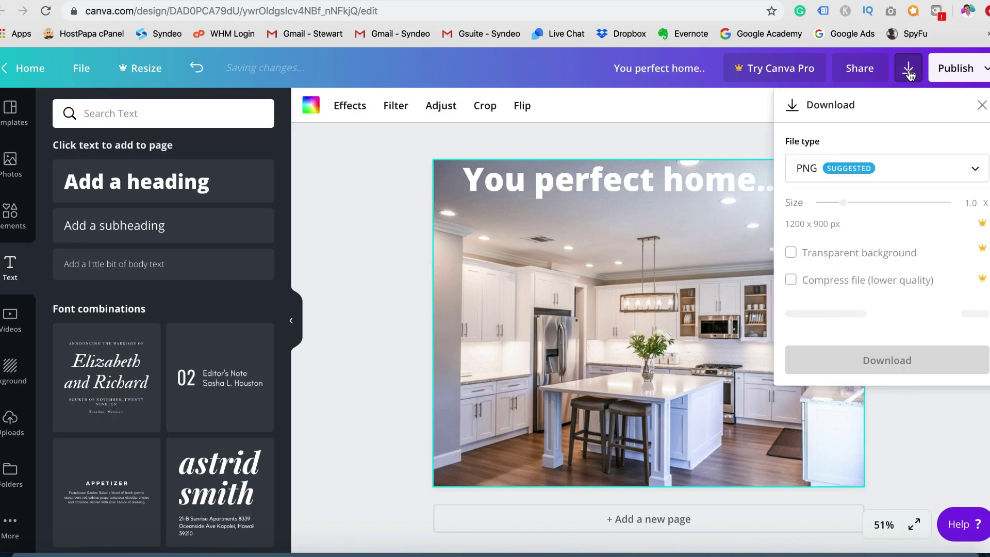
click(904, 325)
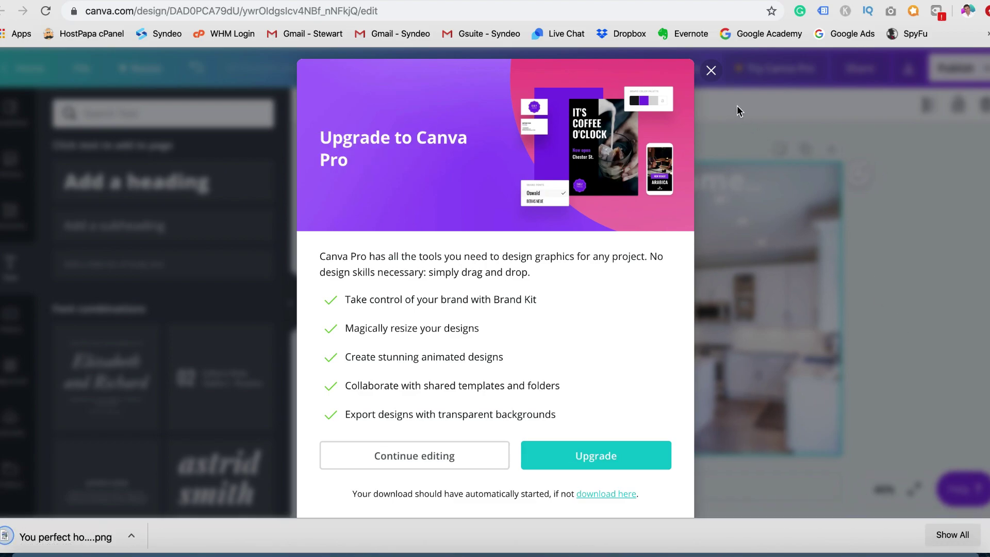
click(716, 76)
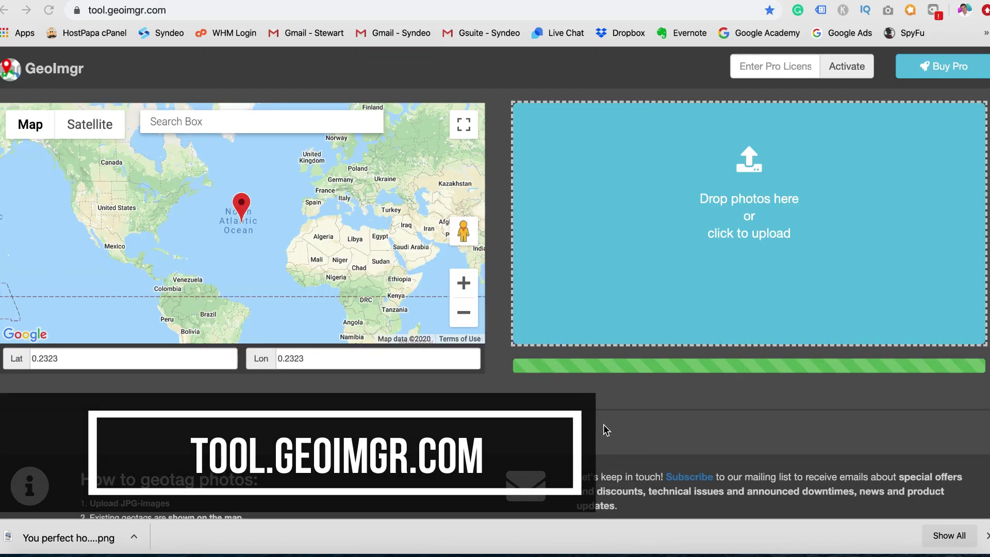
Step: Upload the downloaded kitchen PNG to GeoImgr and select its empty Lat field
drag(76, 538, 718, 229)
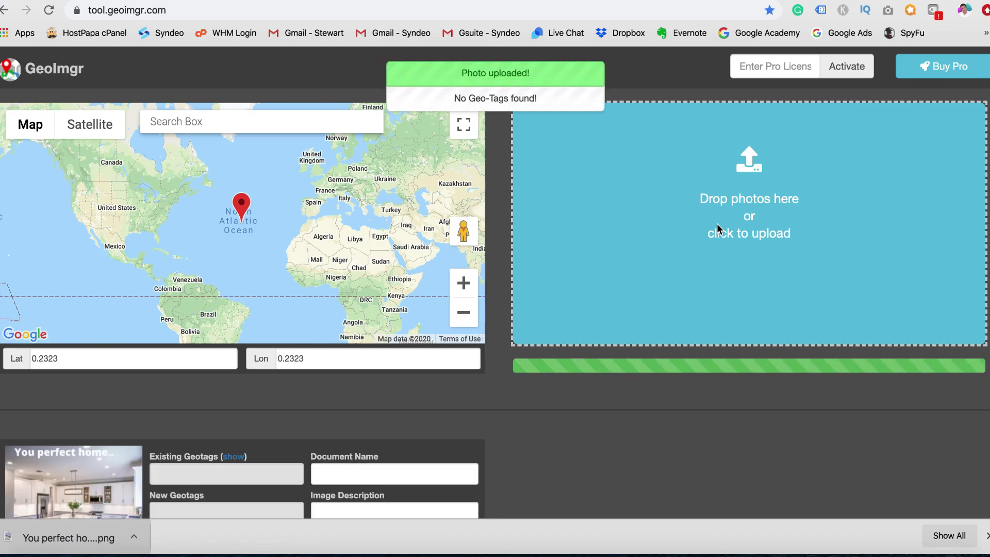
scroll(718, 253, down, 2)
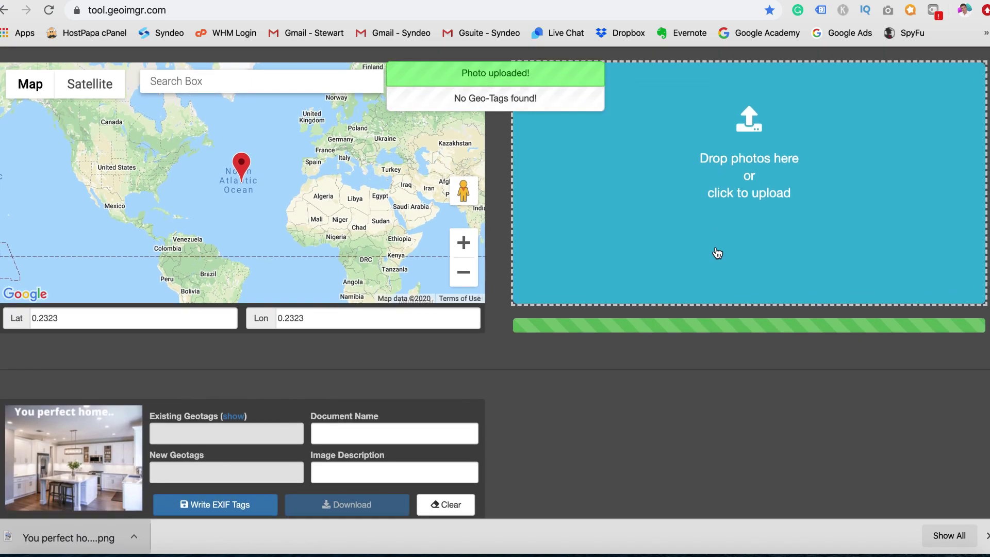
click(132, 313)
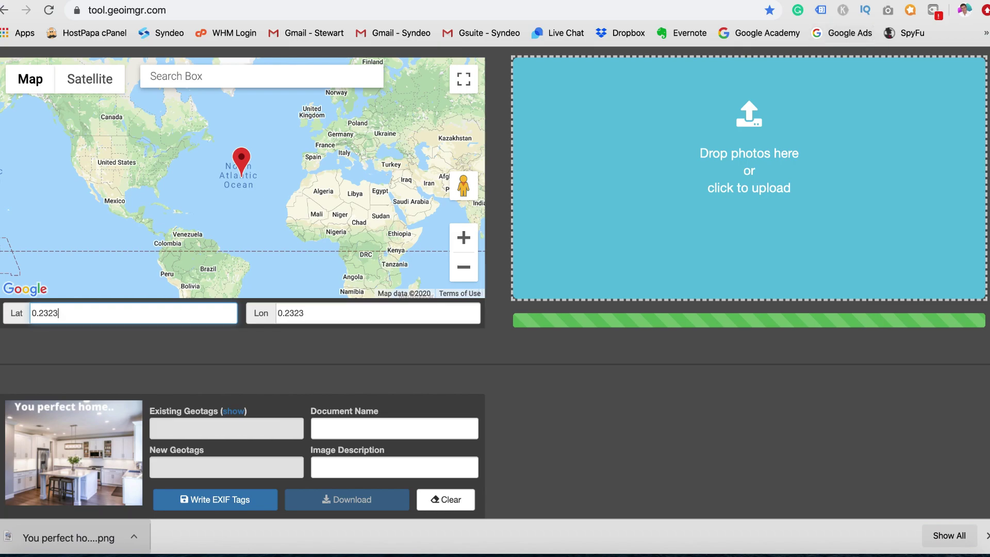
click(464, 1)
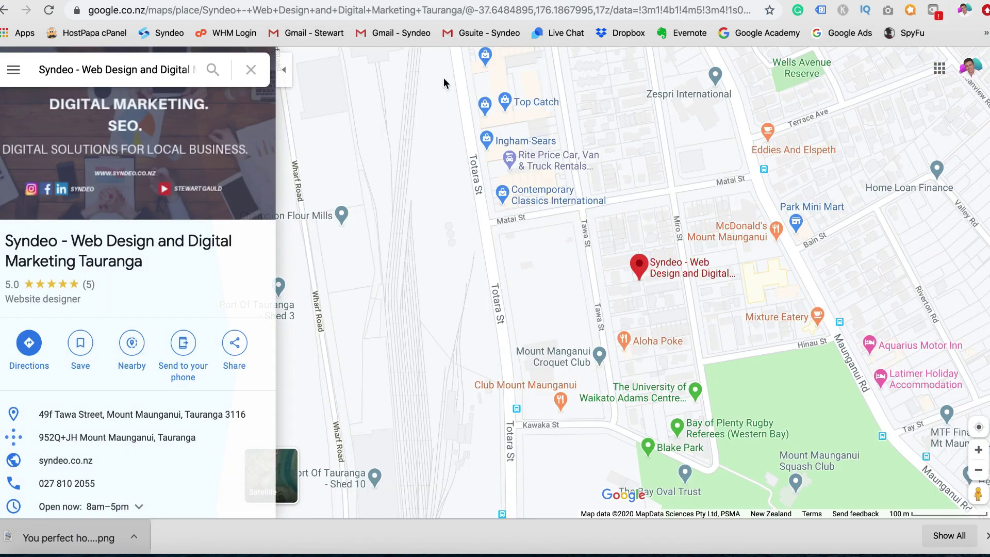
Step: Copy latitude -37.6484895 from the Google Maps address into GeoImgr's Lat field, then select the longitude
click(559, 11)
click(541, 9)
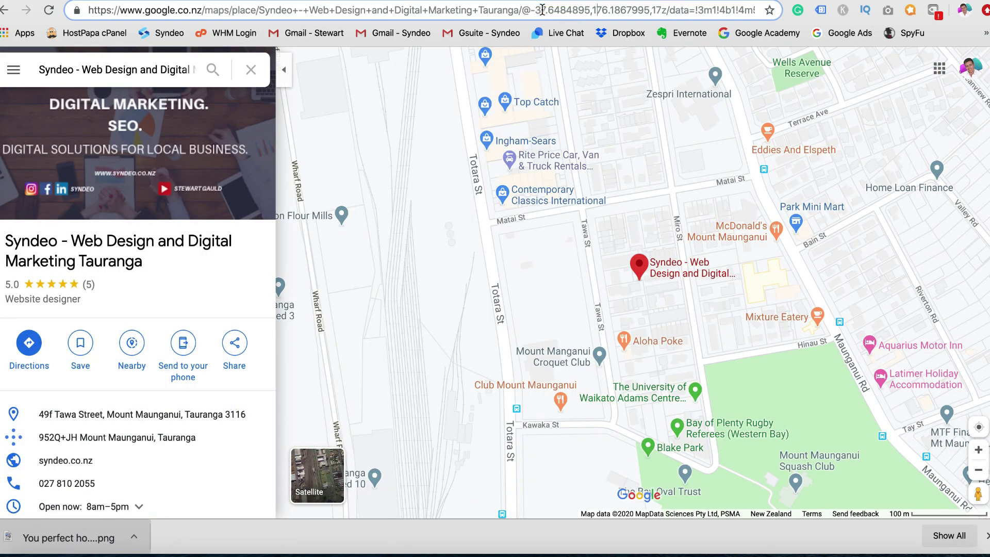
drag(588, 10, 545, 12)
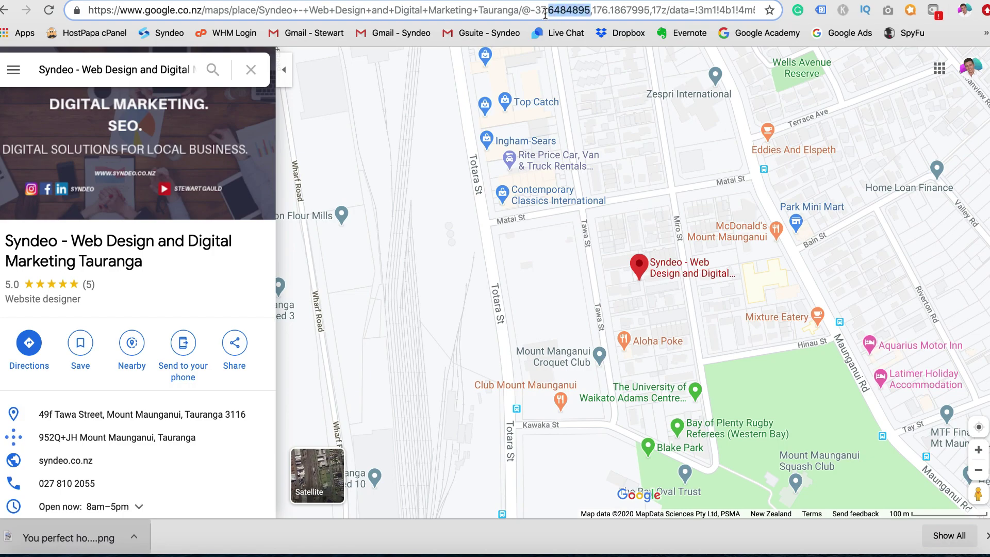
key(super+c)
key(ctrl+Tab)
double_click(133, 313)
key(super+v)
key(ctrl+shift+Tab)
drag(651, 11, 596, 10)
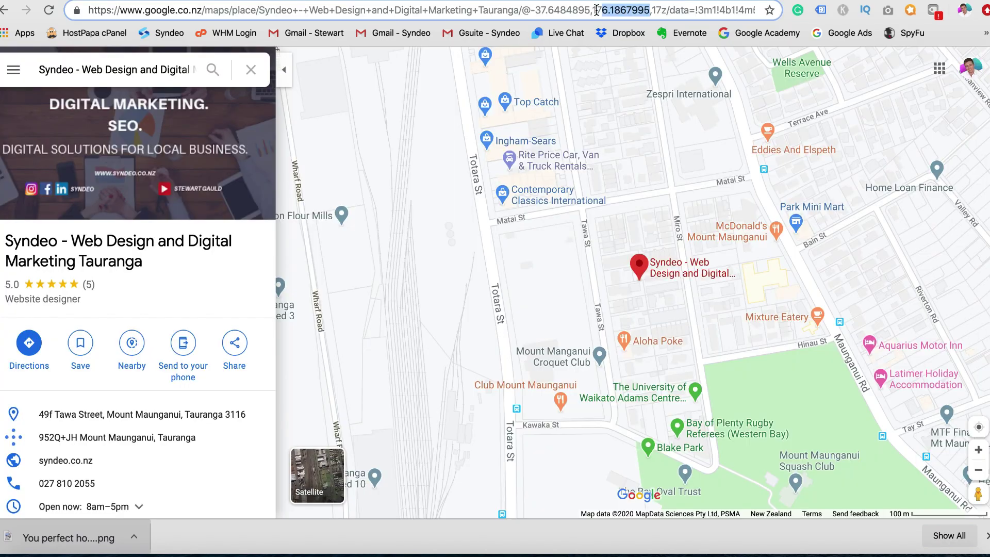
Step: Paste longitude 176.1867995 into GeoImgr's Lon field
key(super+c)
key(ctrl+Tab)
click(343, 313)
key(super+v)
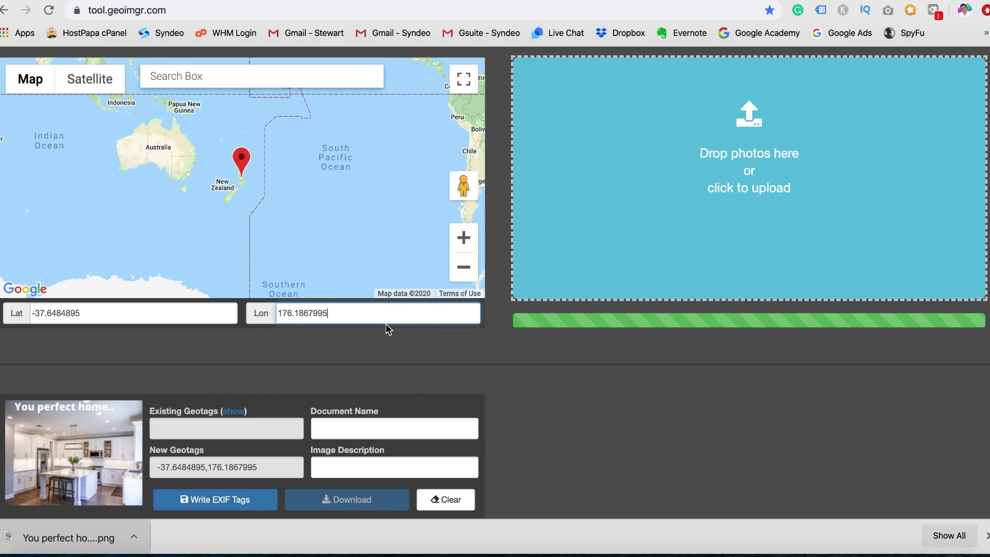
Step: Use 'Digital marketingtauranga' as document name and description, write the tags, and download the image
scroll(386, 324, down, 3)
key(Tab)
text(Digital marketing)
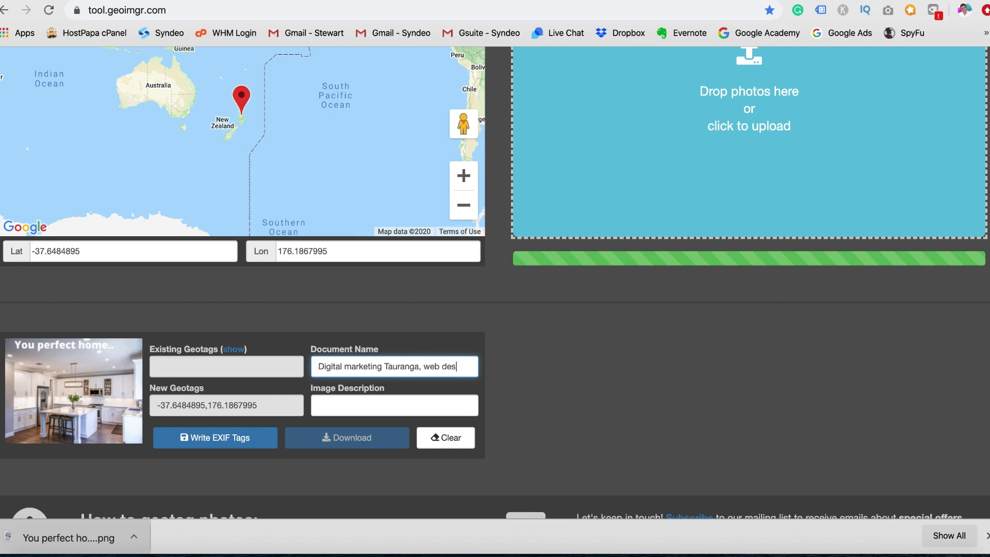
text(tauranga)
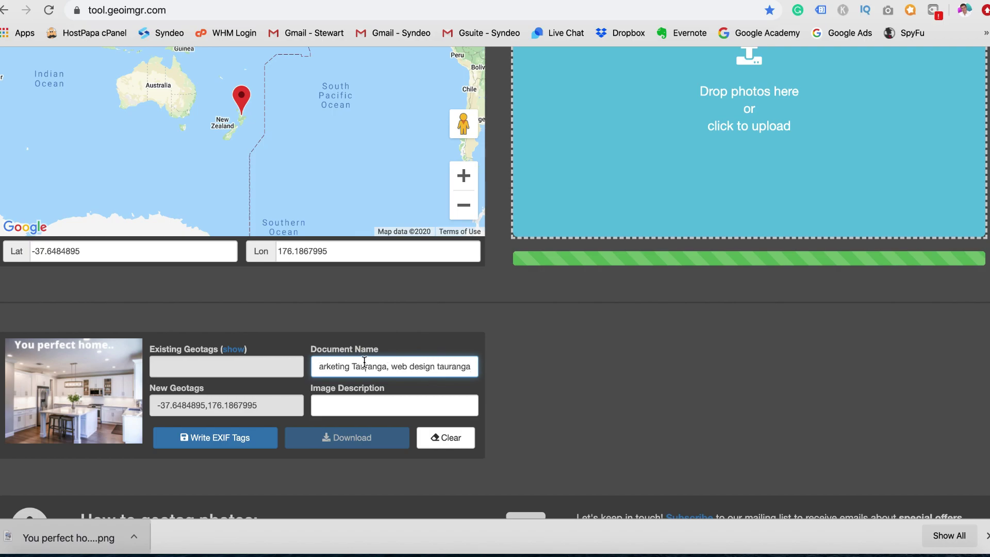
key(ctrl+a)
key(ctrl+c)
click(369, 402)
key(ctrl+v)
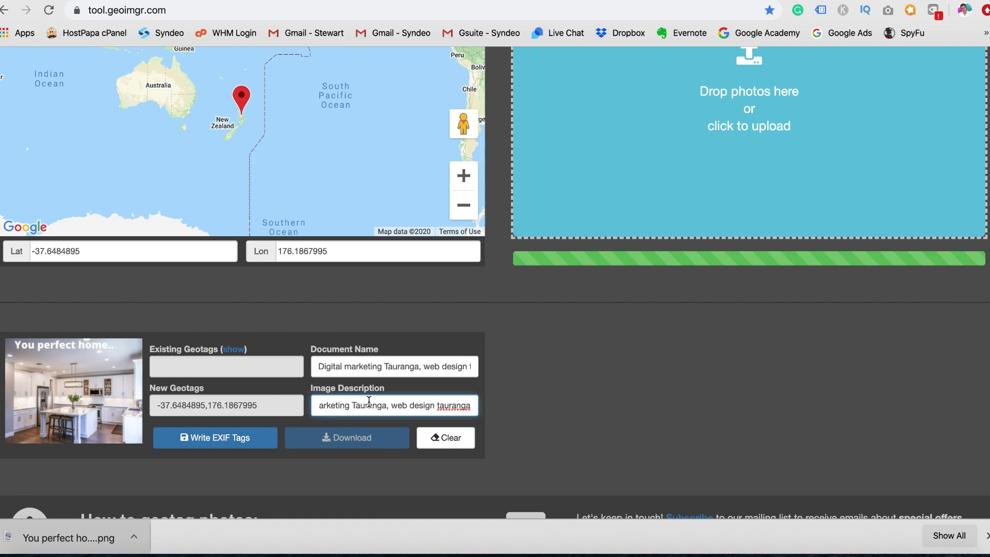
click(224, 443)
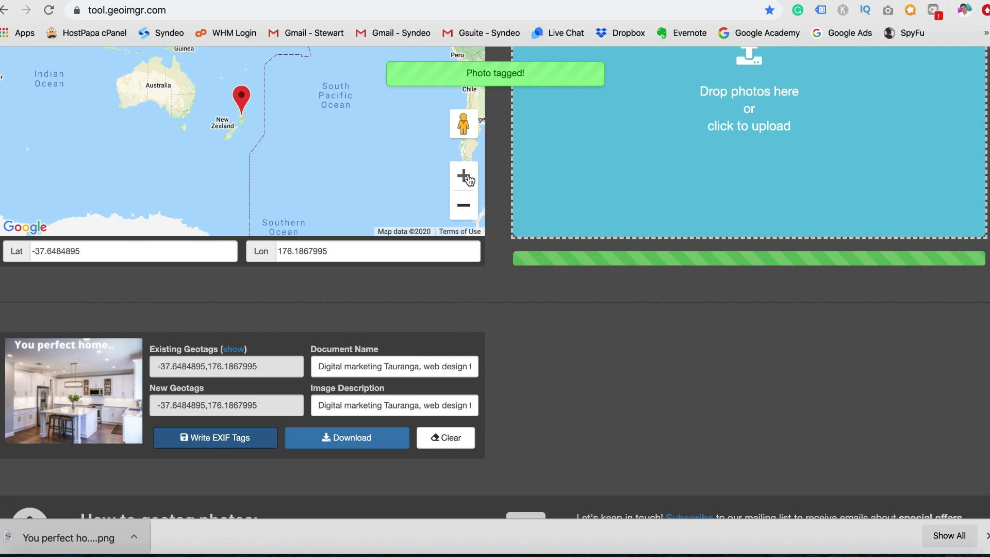
click(365, 438)
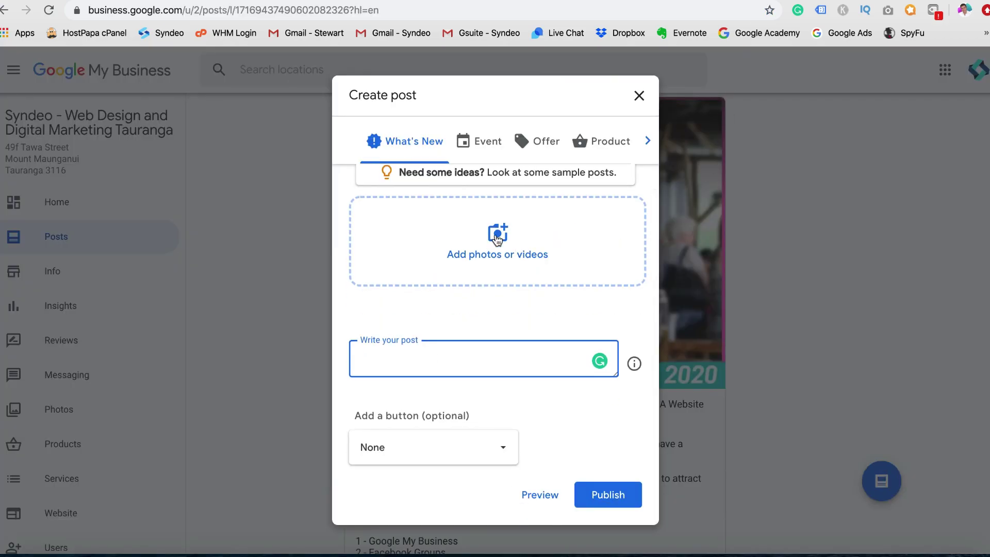
Step: Start adding a photo or video to the new post in Create post
click(498, 237)
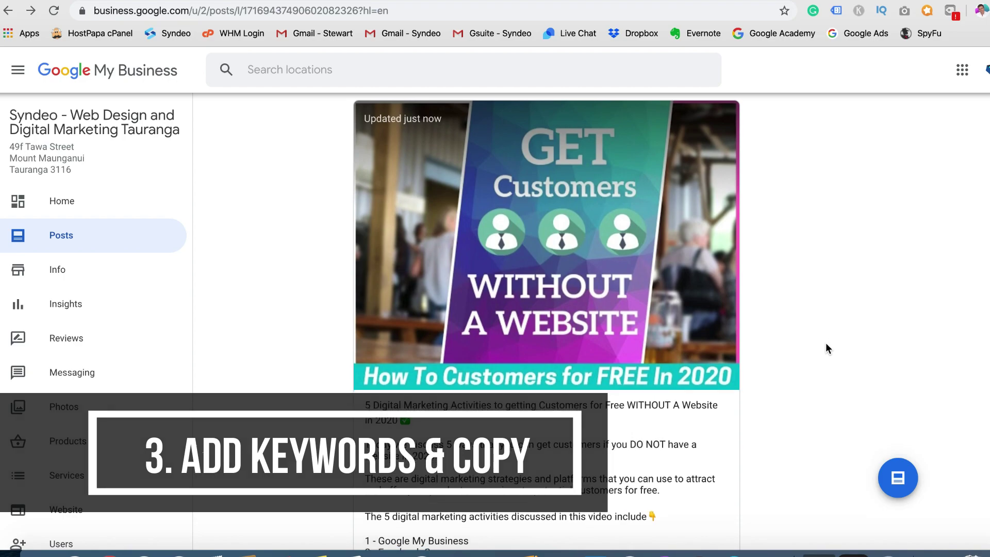
scroll(825, 344, down, 3)
scroll(826, 345, down, 4)
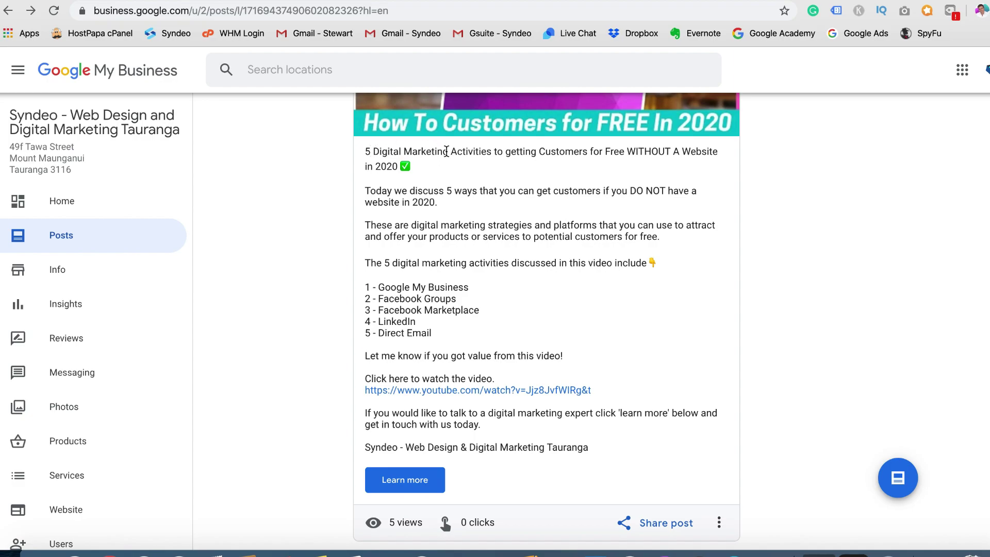
drag(448, 153, 373, 153)
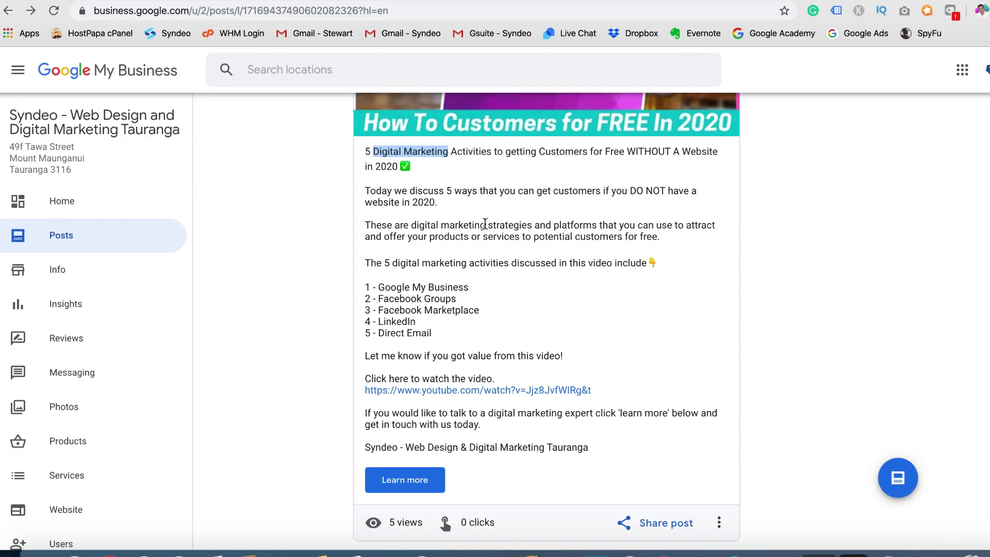
drag(485, 226, 412, 224)
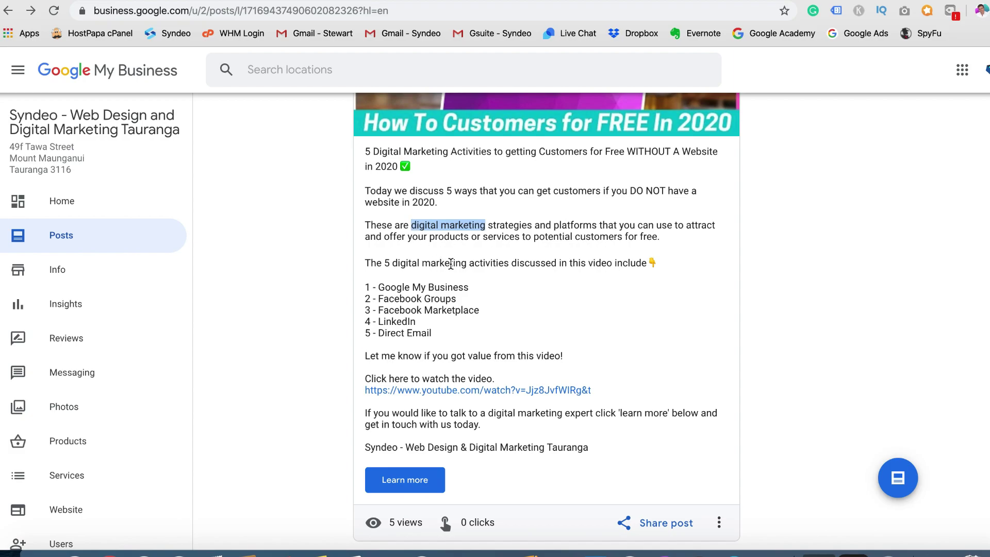
drag(466, 264, 395, 263)
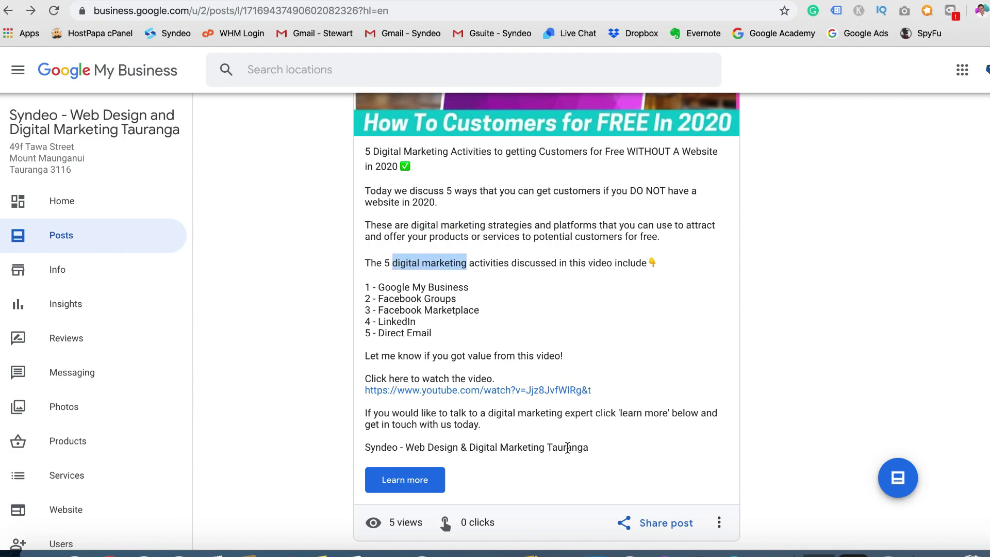
drag(587, 448, 408, 449)
click(521, 319)
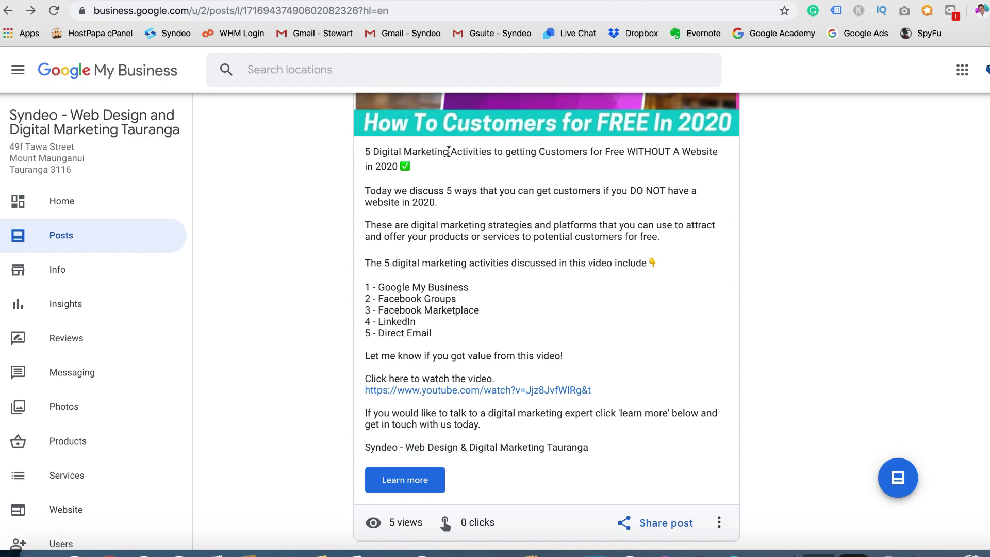
drag(448, 151, 373, 151)
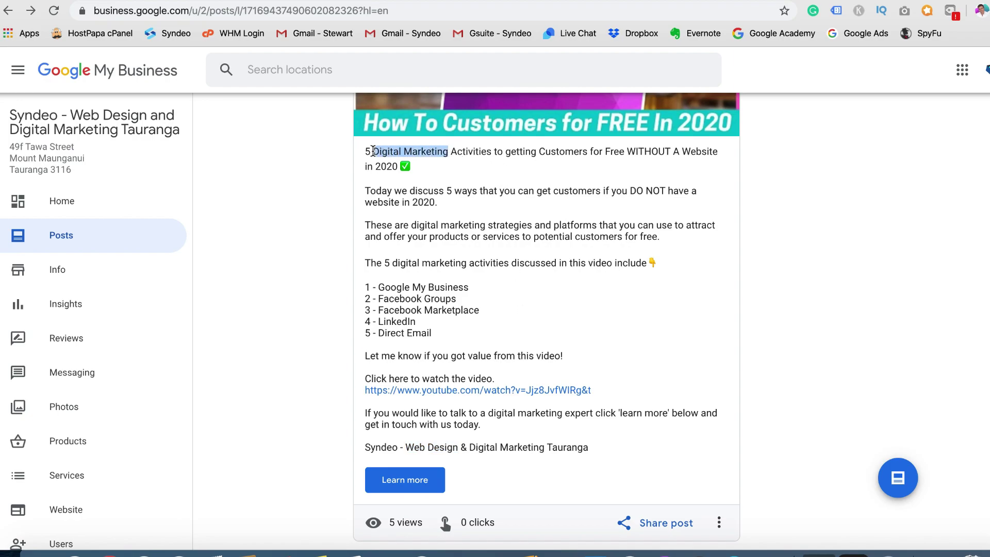
click(451, 169)
drag(417, 167, 364, 151)
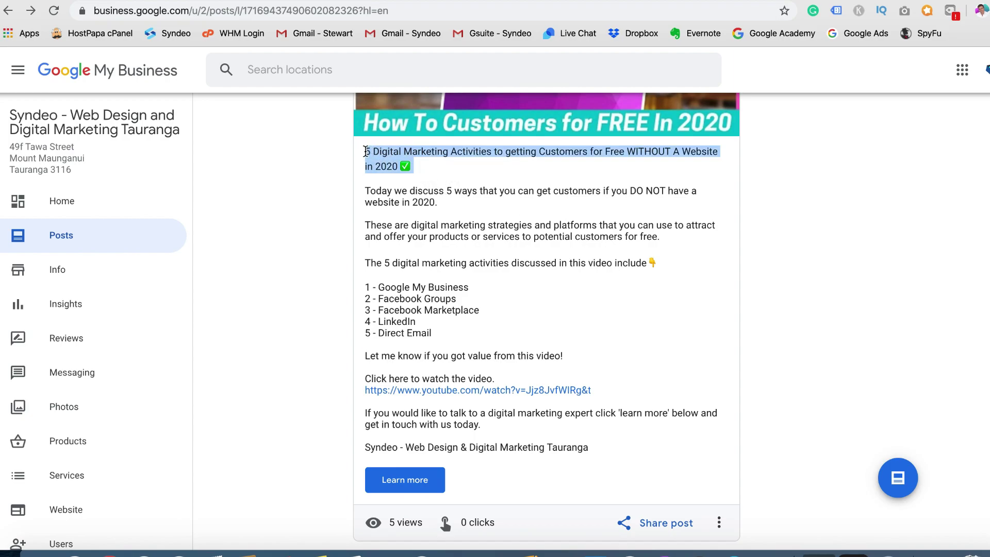
click(453, 168)
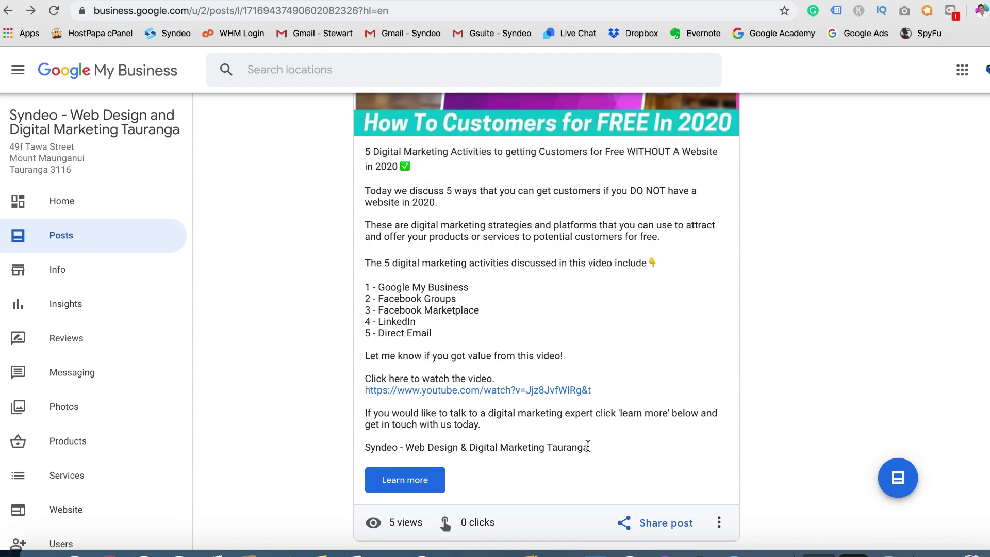
drag(588, 447, 364, 446)
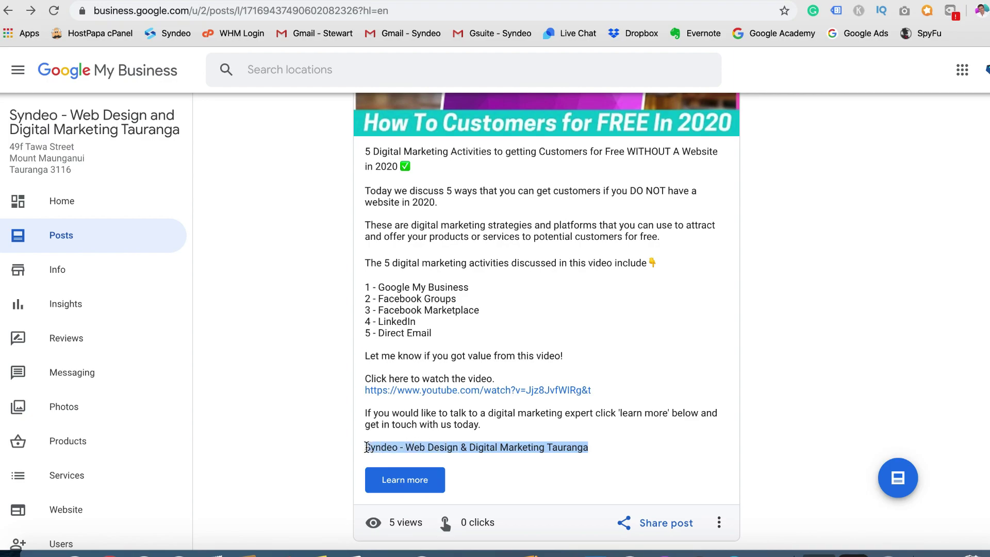
click(631, 361)
drag(608, 388, 363, 380)
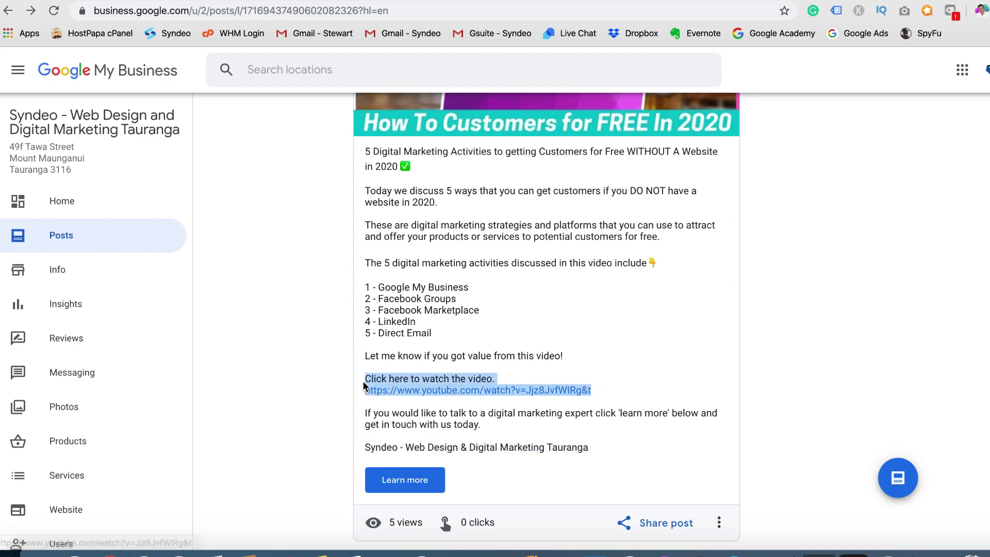
click(651, 346)
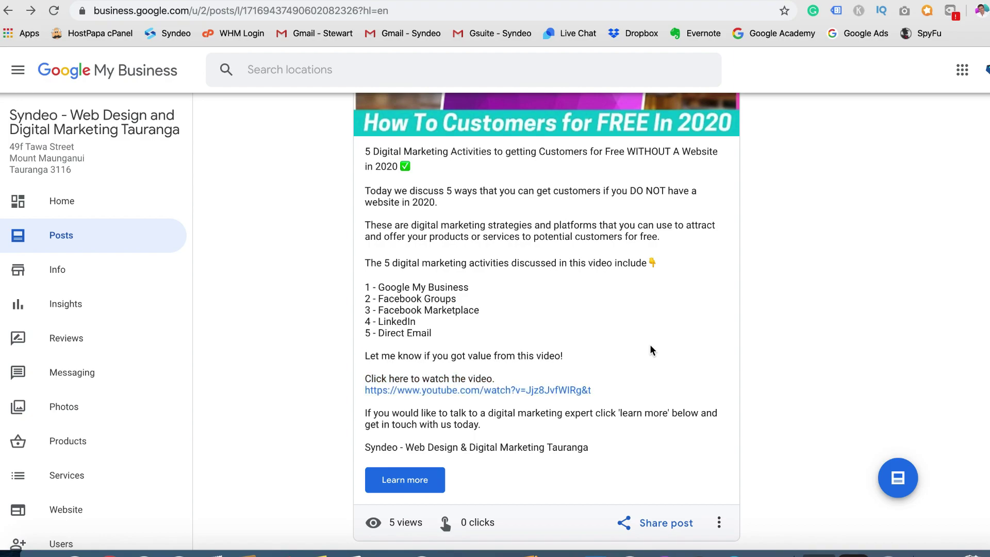
click(721, 524)
click(521, 415)
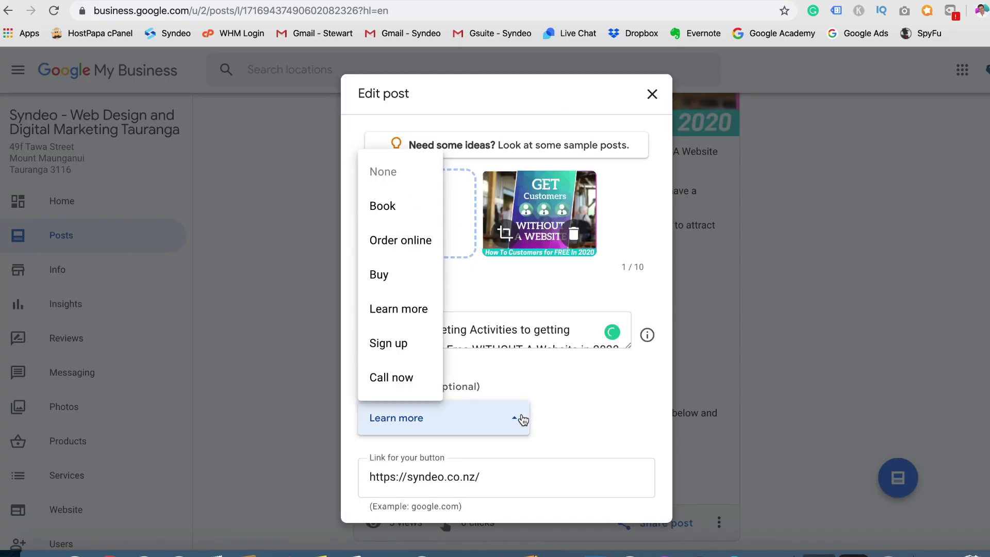
click(400, 310)
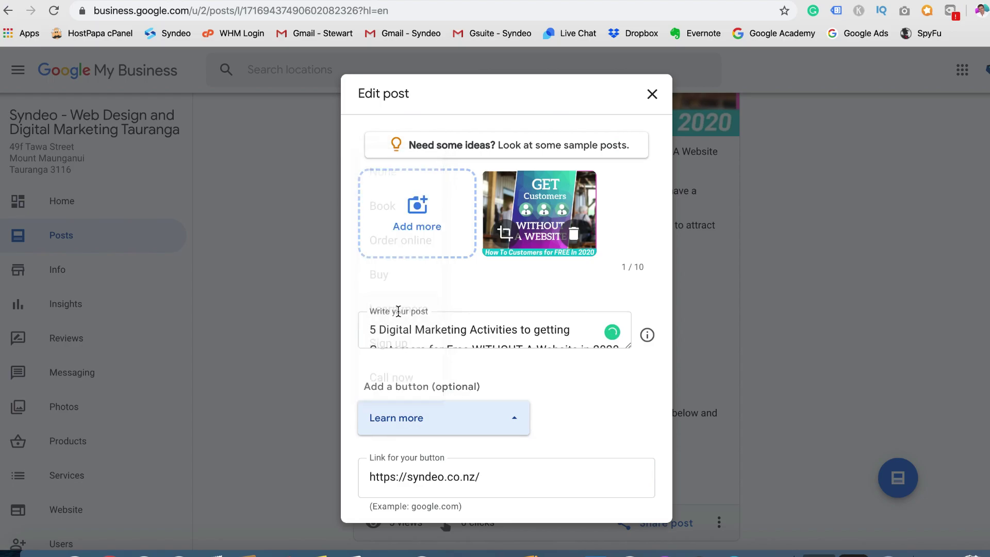
click(491, 473)
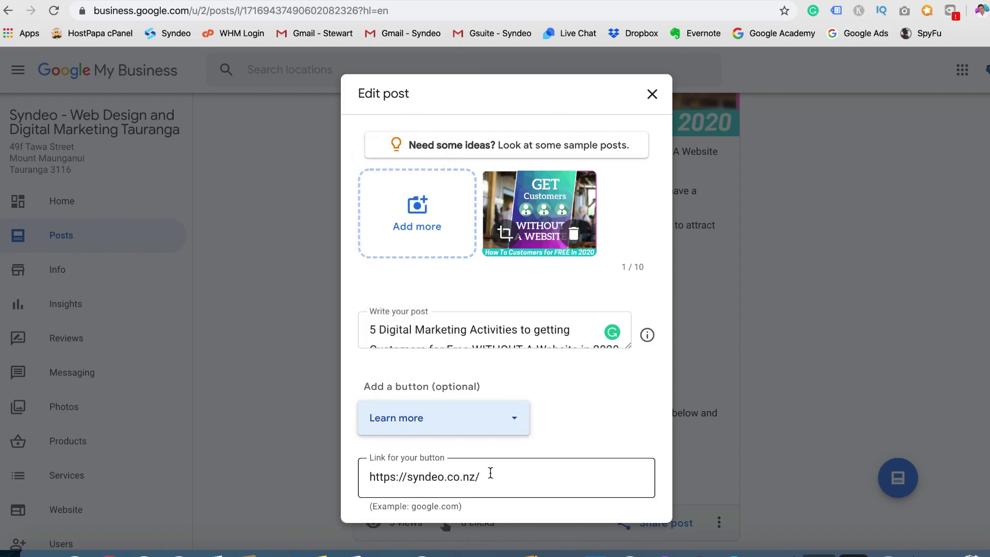
click(491, 474)
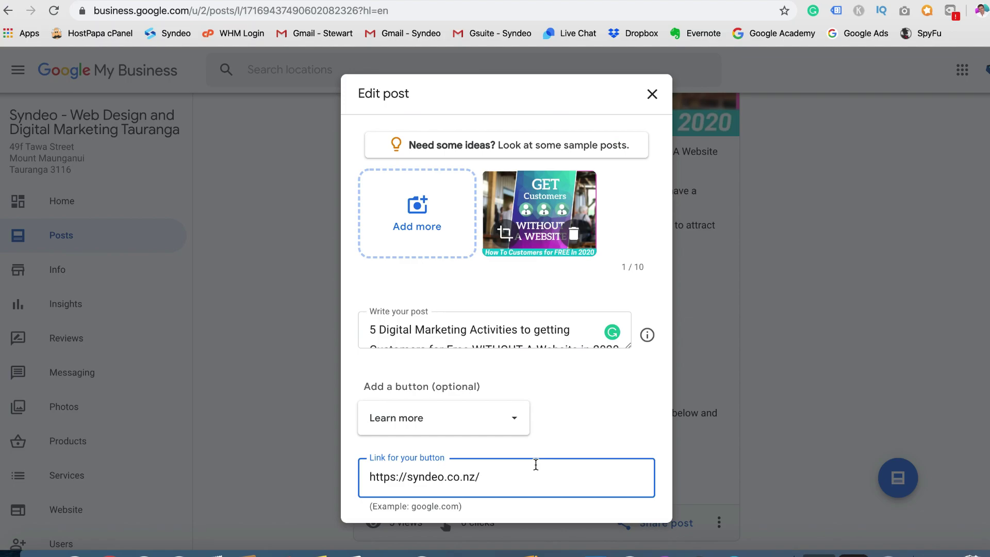
scroll(544, 444, down, 2)
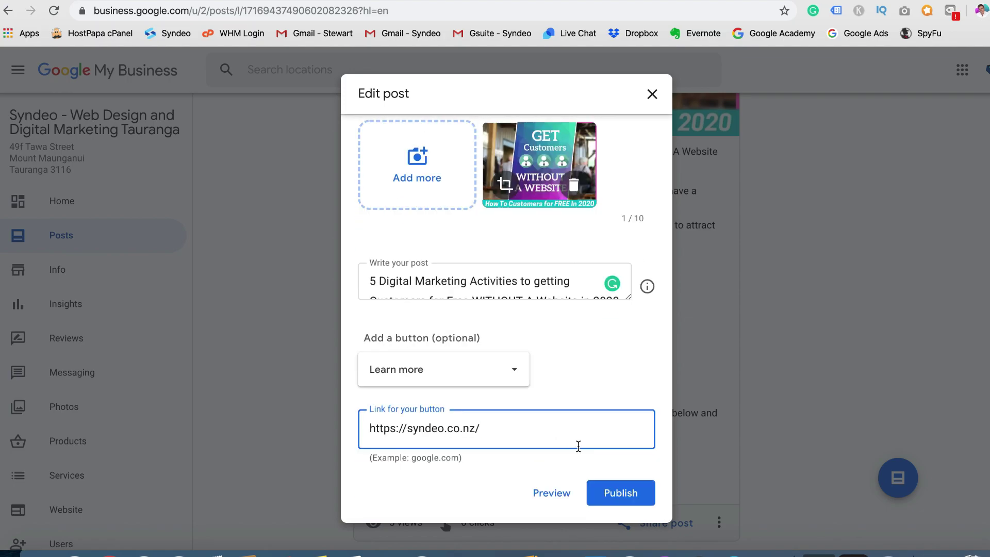
click(750, 441)
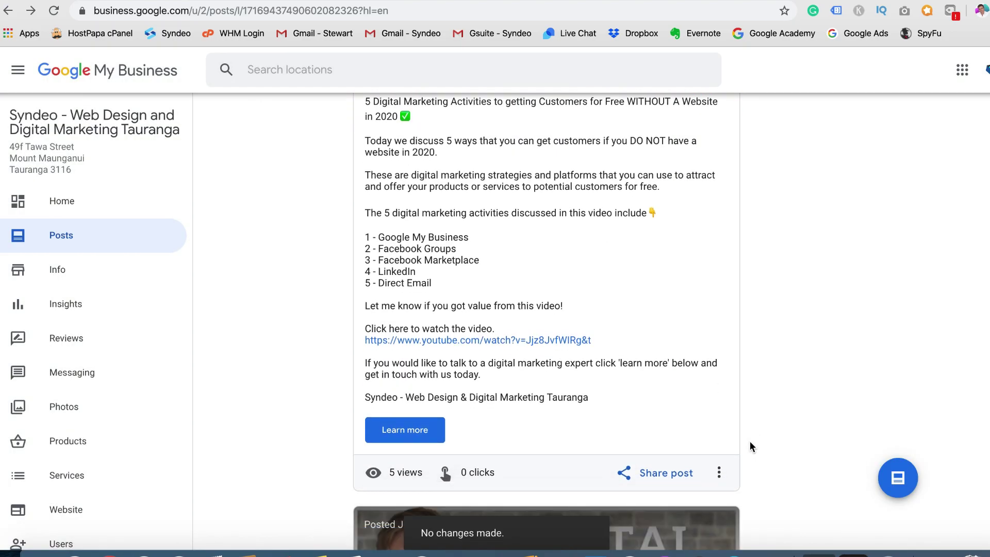
Step: Copy the public share link of the customers-without-a-website post, then close the share dialog
click(651, 469)
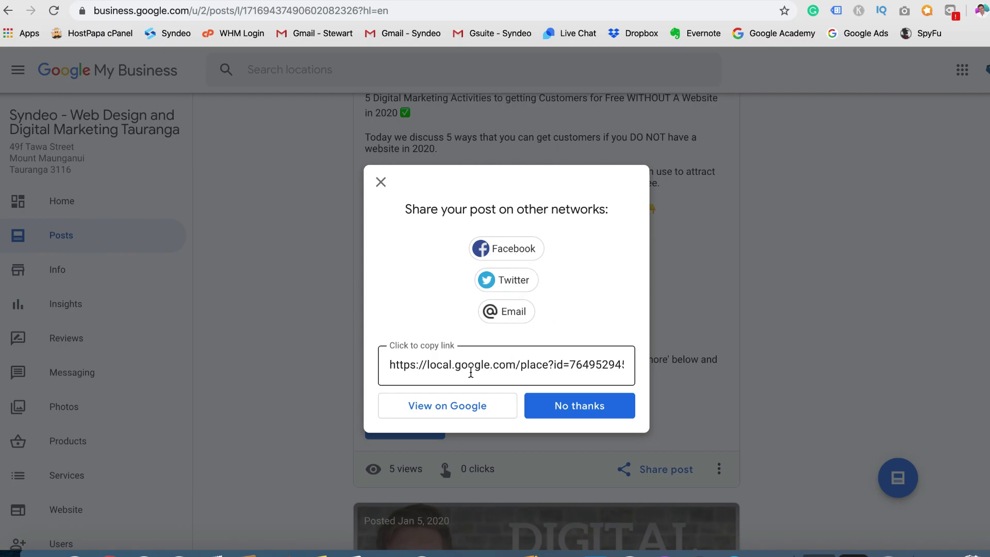
click(423, 363)
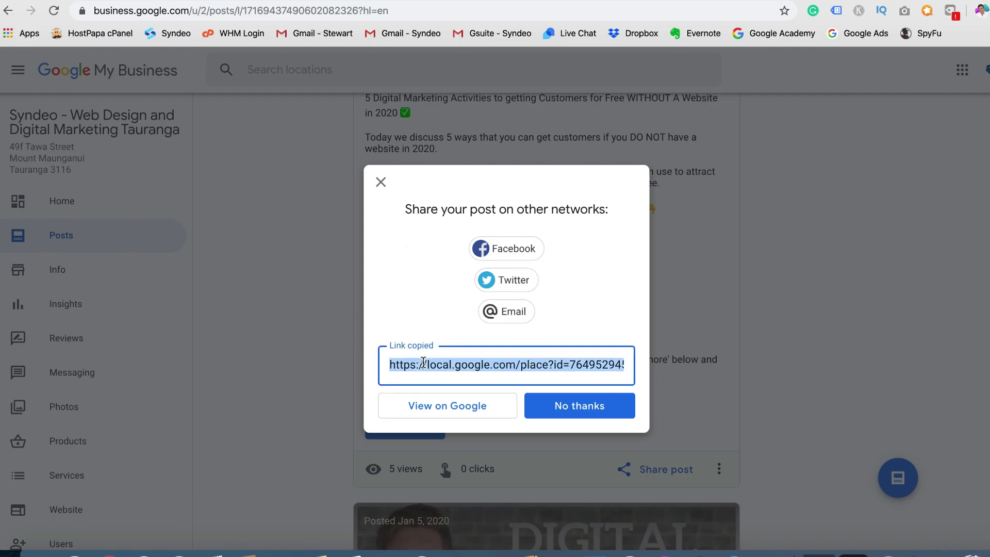
click(382, 178)
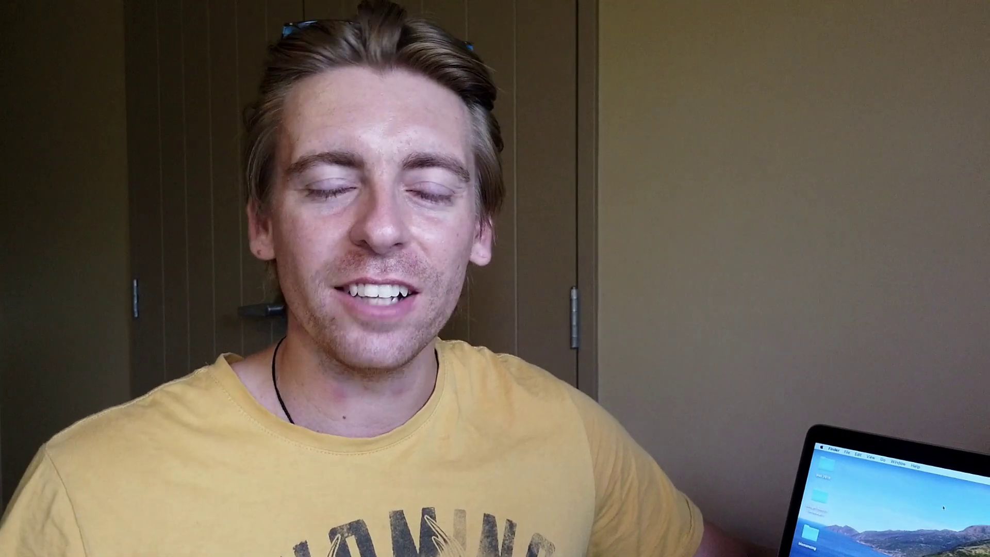